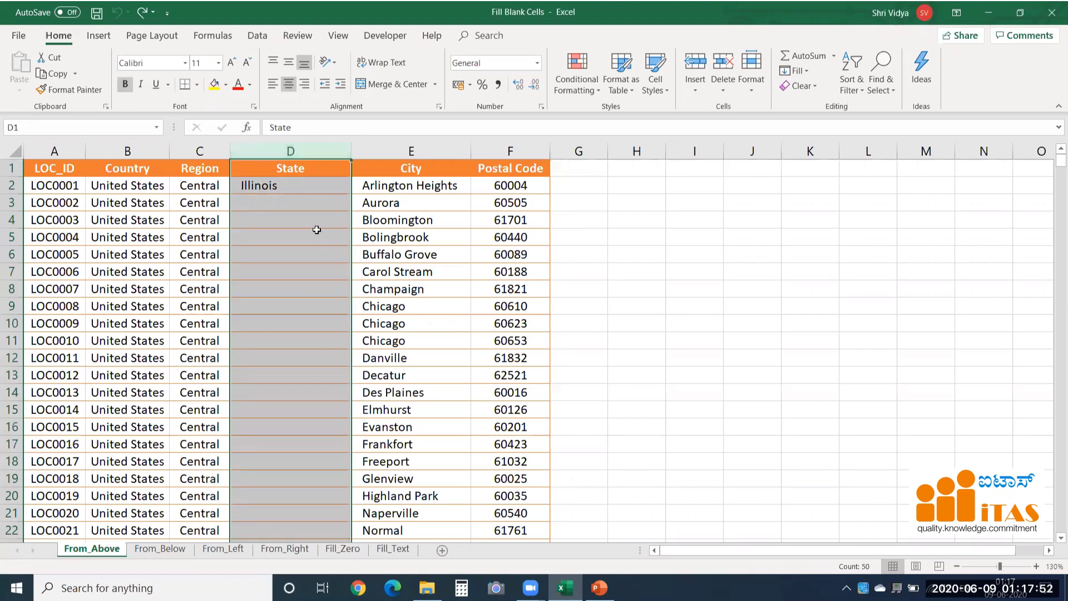
pyautogui.click(318, 232)
pyautogui.click(301, 185)
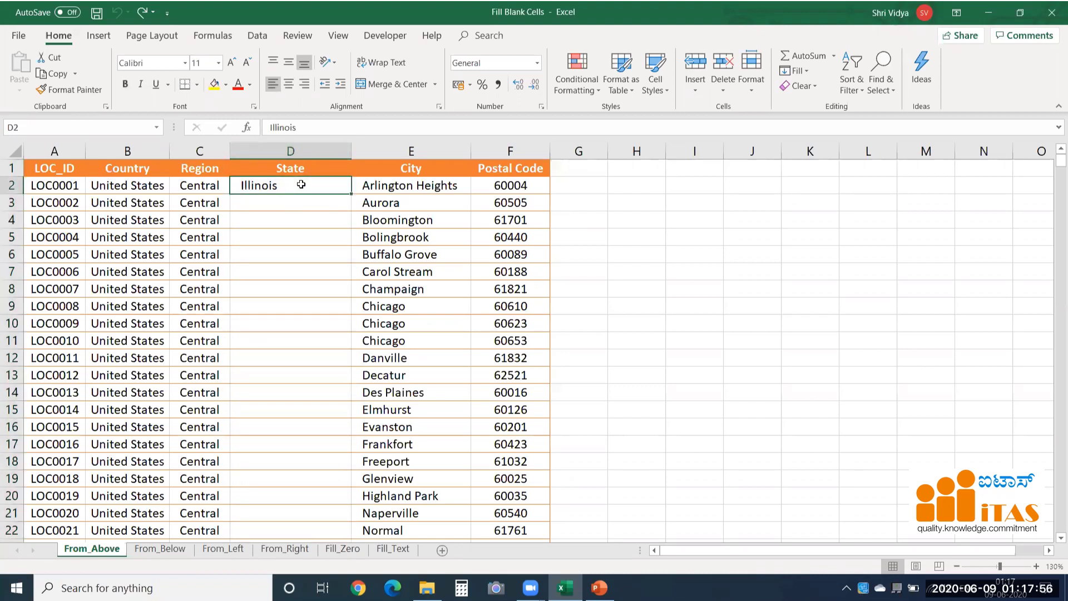
pyautogui.click(299, 208)
pyautogui.keyDown('shift'); pyautogui.click(291, 437); pyautogui.keyUp('shift')
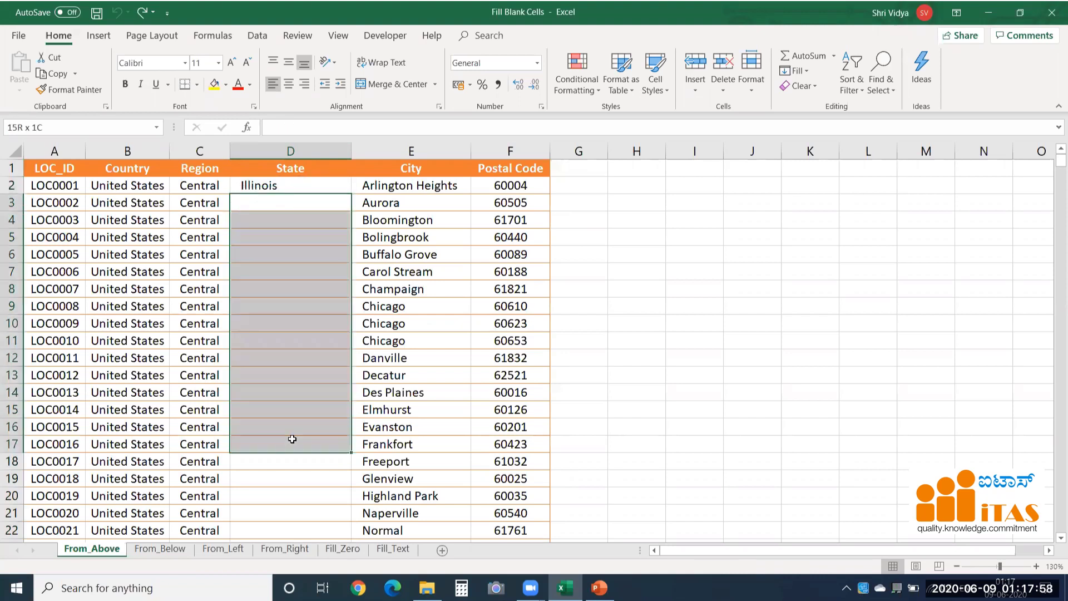
pyautogui.click(643, 395)
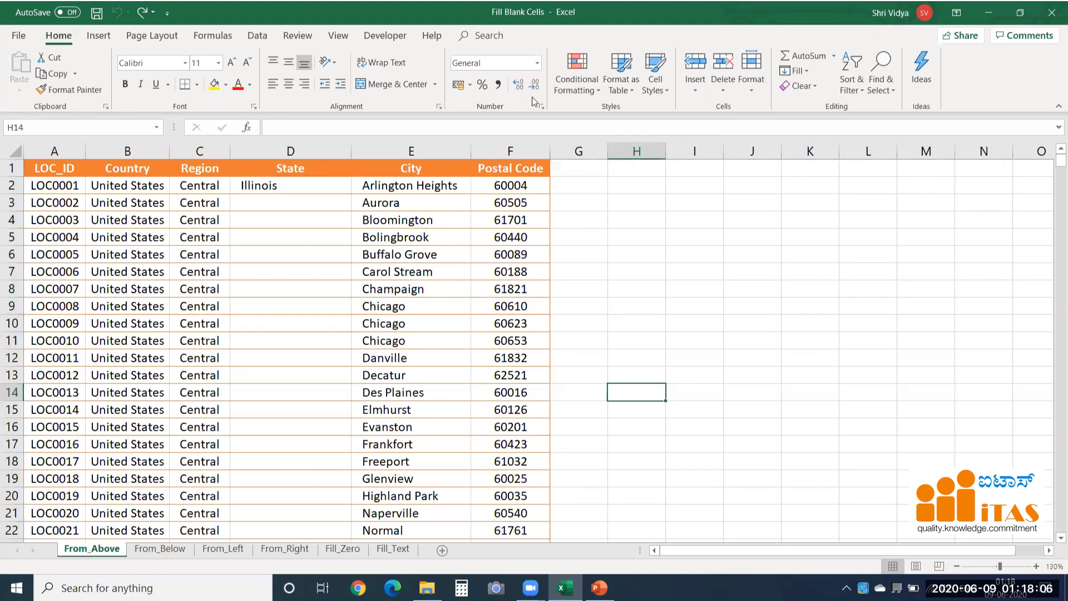
# Step: Select only the blank cells in the State column of the From_Above sheet using Go To Special with Blanks
pyautogui.click(281, 151)
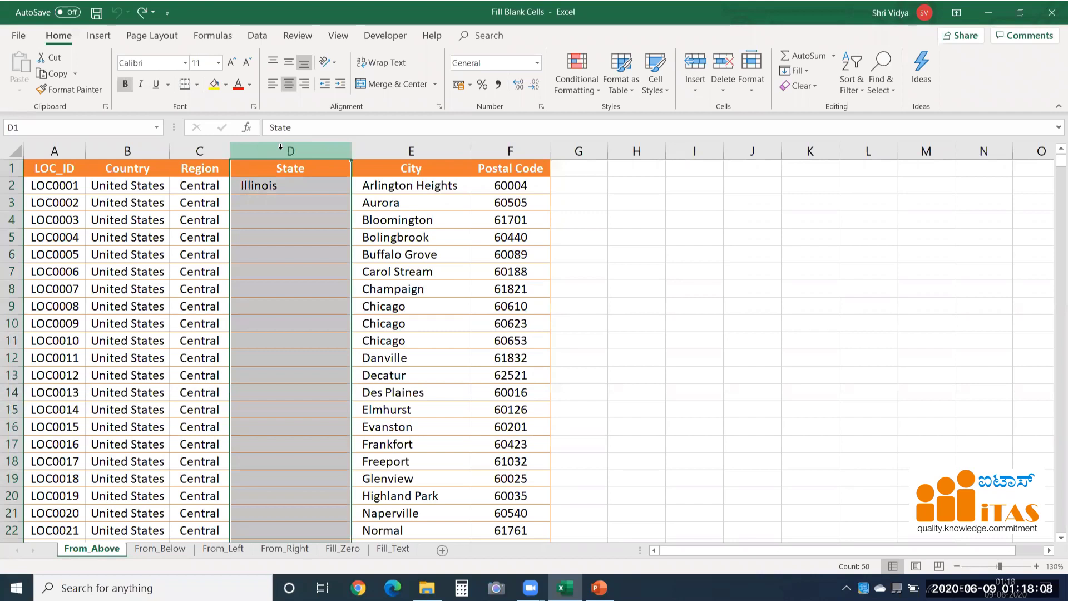
pyautogui.press('F5')
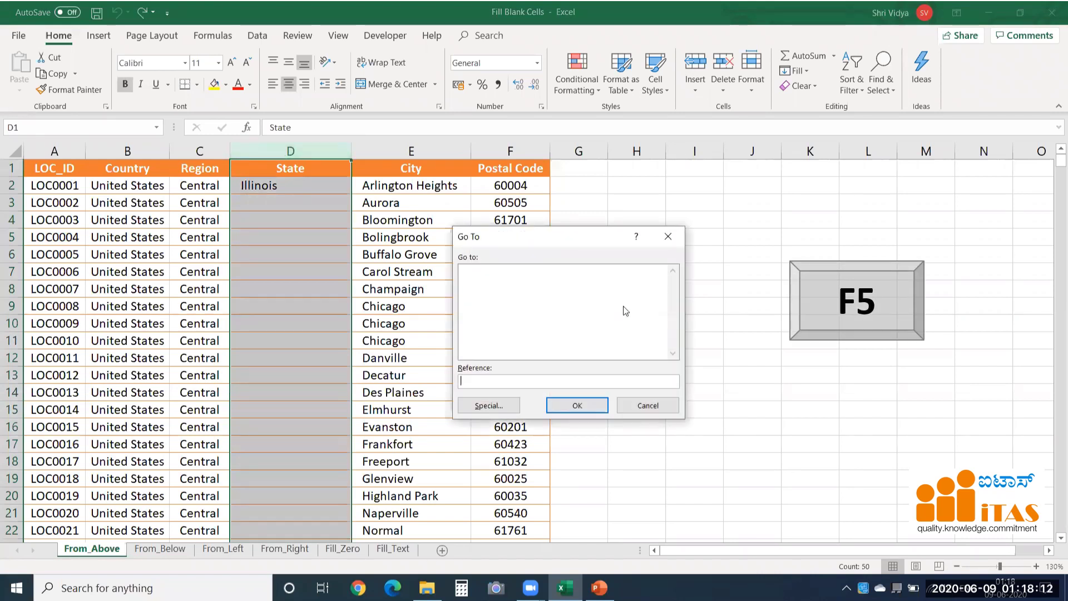
pyautogui.click(489, 406)
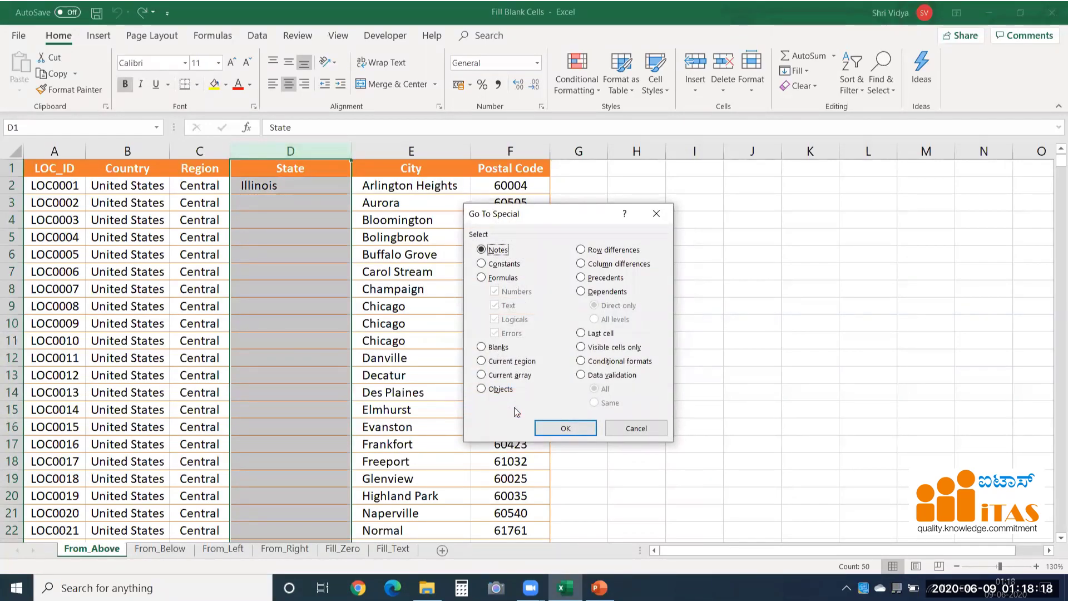
pyautogui.click(495, 349)
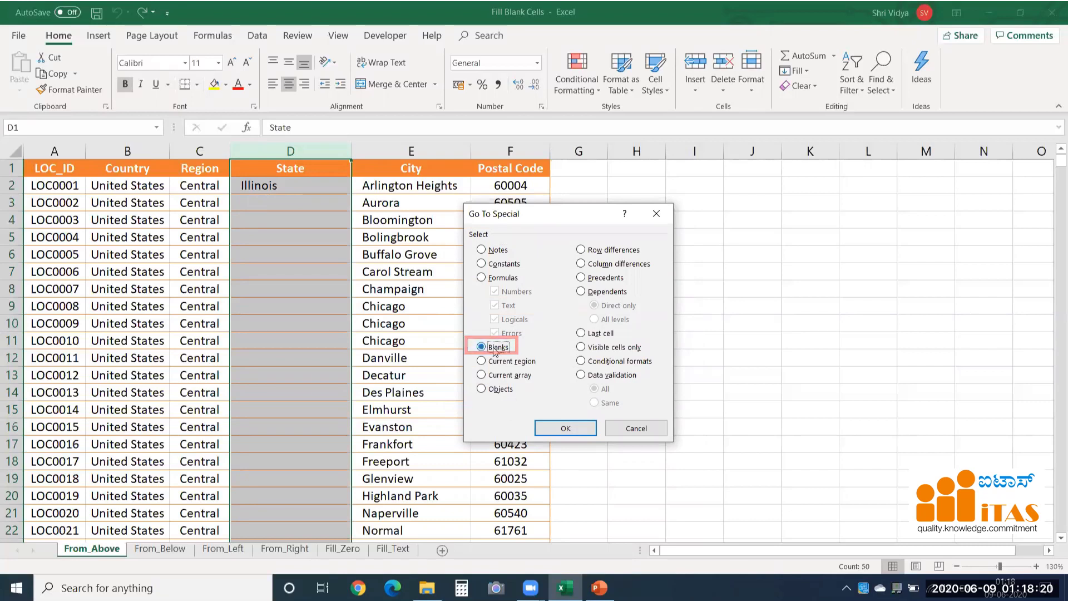
pyautogui.click(563, 428)
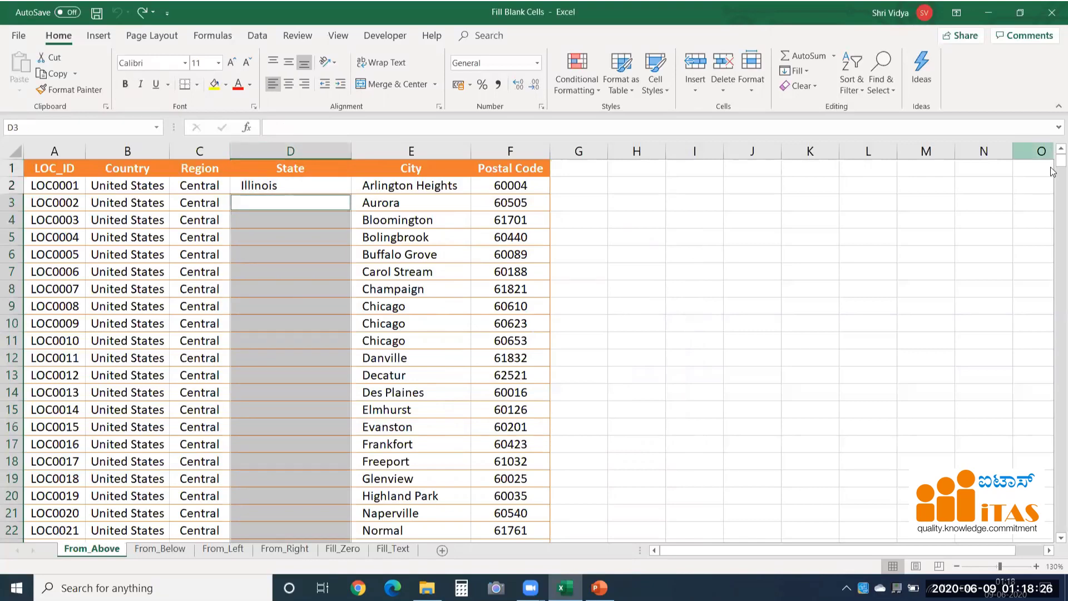
pyautogui.moveTo(1052, 163)
pyautogui.mouseDown()
pyautogui.moveTo(1052, 225)
pyautogui.moveTo(1052, 163)
pyautogui.mouseUp()
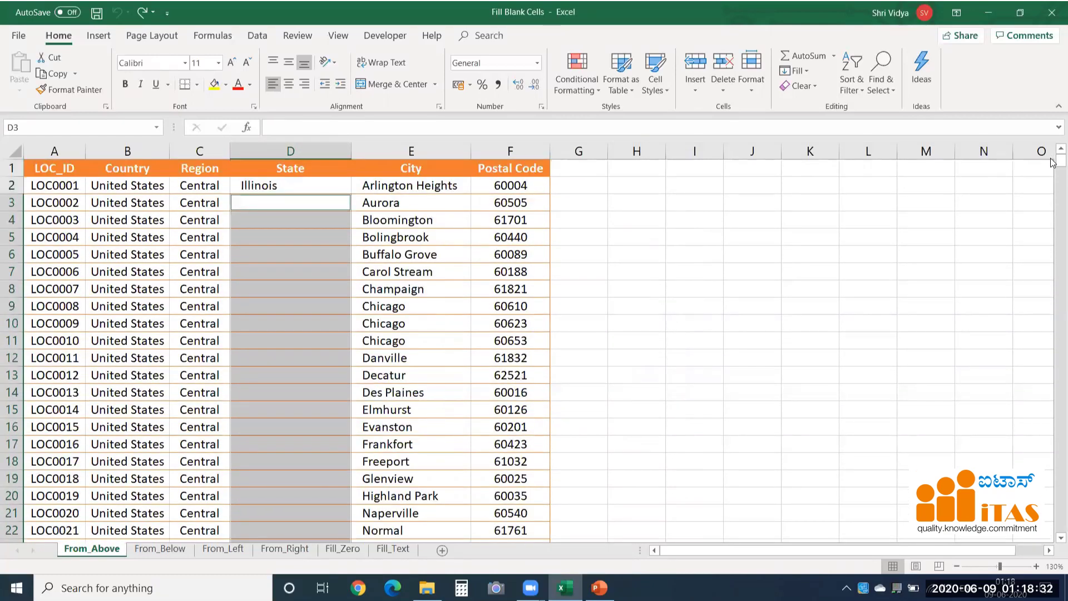
# Step: Fill all the selected blank State cells with the value from the cell above, using the formula =D2 entered from D3
pyautogui.write('=')
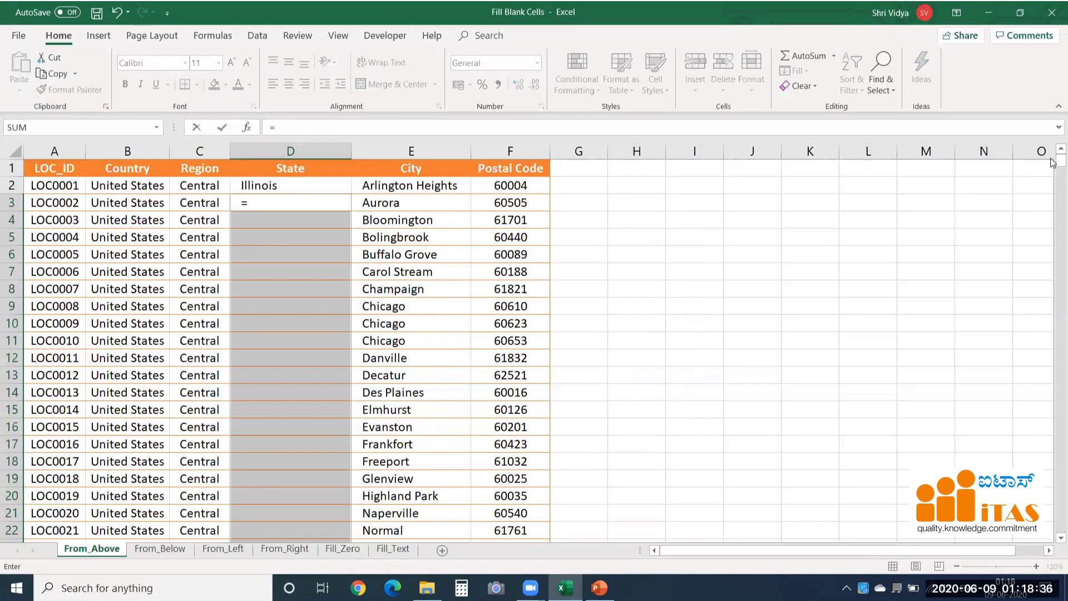
pyautogui.press('Up')
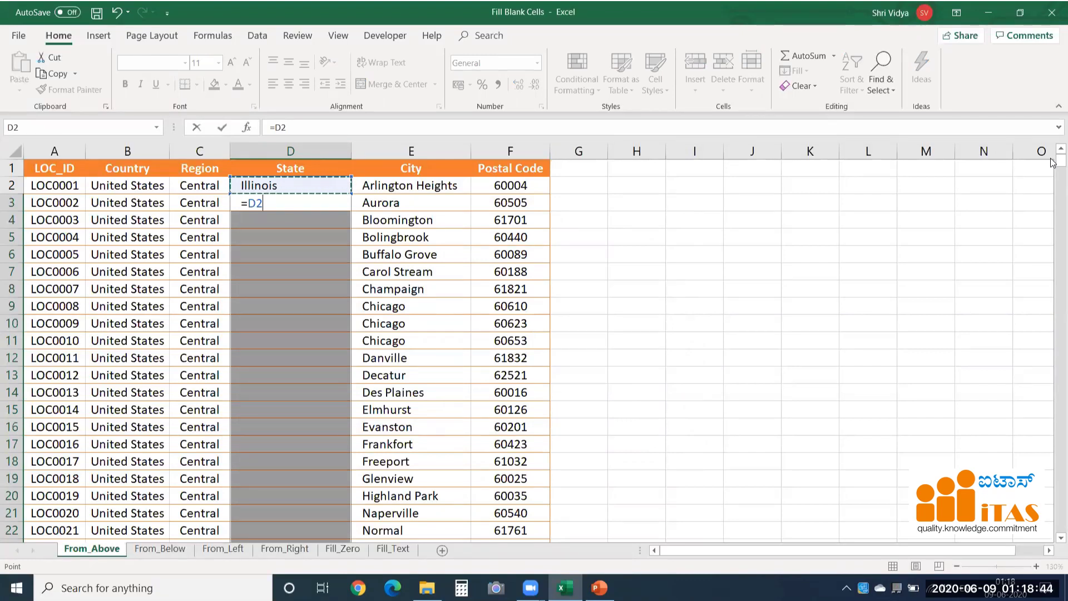
pyautogui.hotkey('ctrl', 'Return')
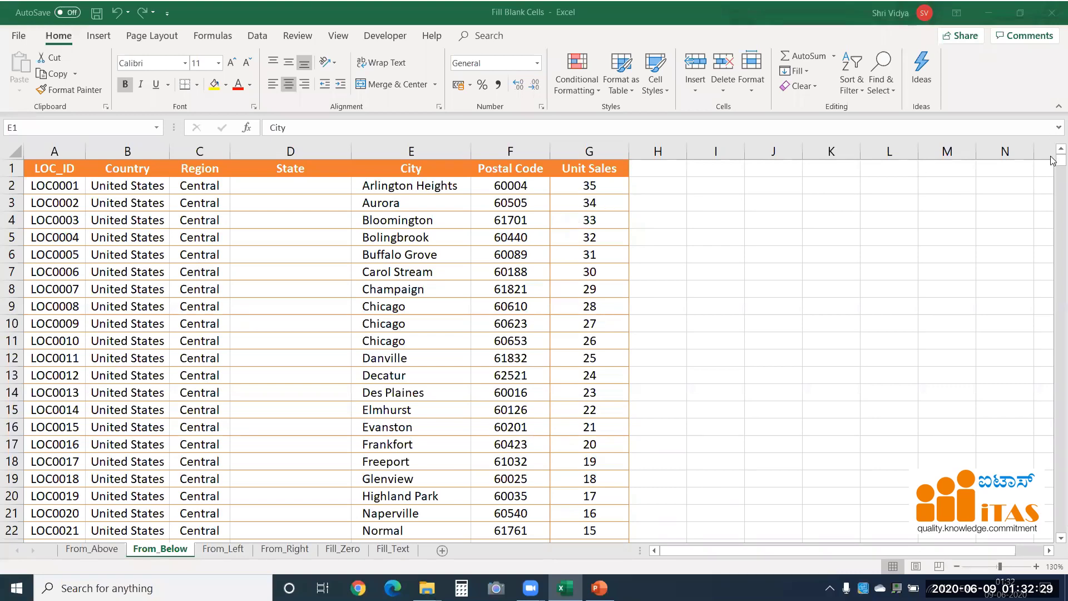
# Step: Examine the State column on the From_Below sheet to see where the state names stand relative to the blank cells
pyautogui.click(1060, 184)
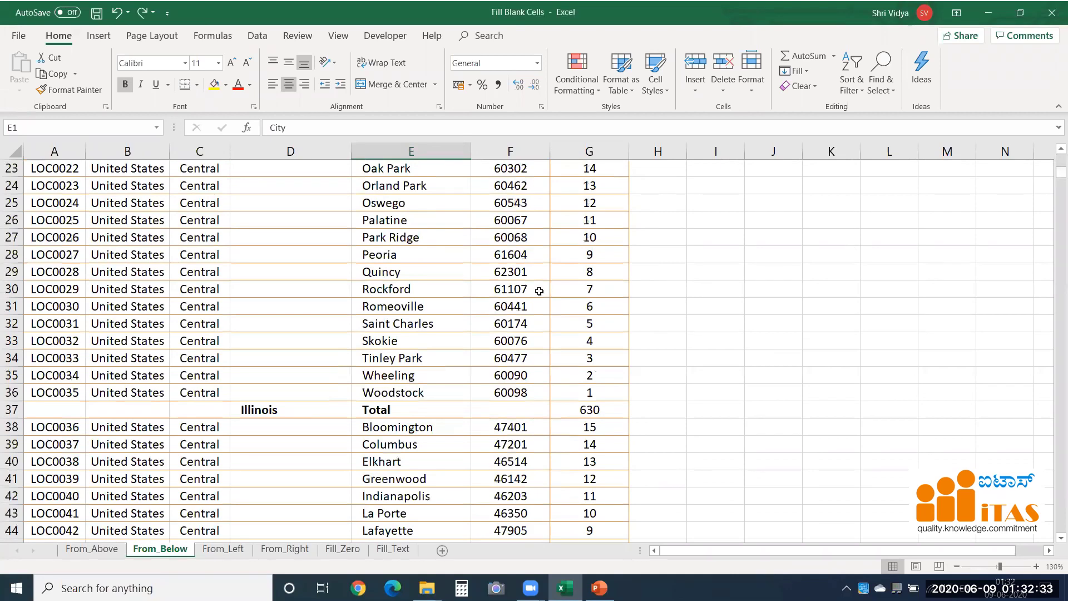
pyautogui.click(264, 412)
pyautogui.press('Down')
pyautogui.press('Down')
pyautogui.press('Down')
pyautogui.press('Down')
pyautogui.press('Down')
pyautogui.press('Down')
pyautogui.press('Down')
pyautogui.press('Down')
pyautogui.press('Down')
pyautogui.press('Down')
pyautogui.press('Down')
pyautogui.press('Down')
pyautogui.press('Down')
pyautogui.press('Down')
pyautogui.press('Down')
pyautogui.press('Down')
pyautogui.press('Down')
pyautogui.press('Down')
pyautogui.press('Down')
pyautogui.press('Down')
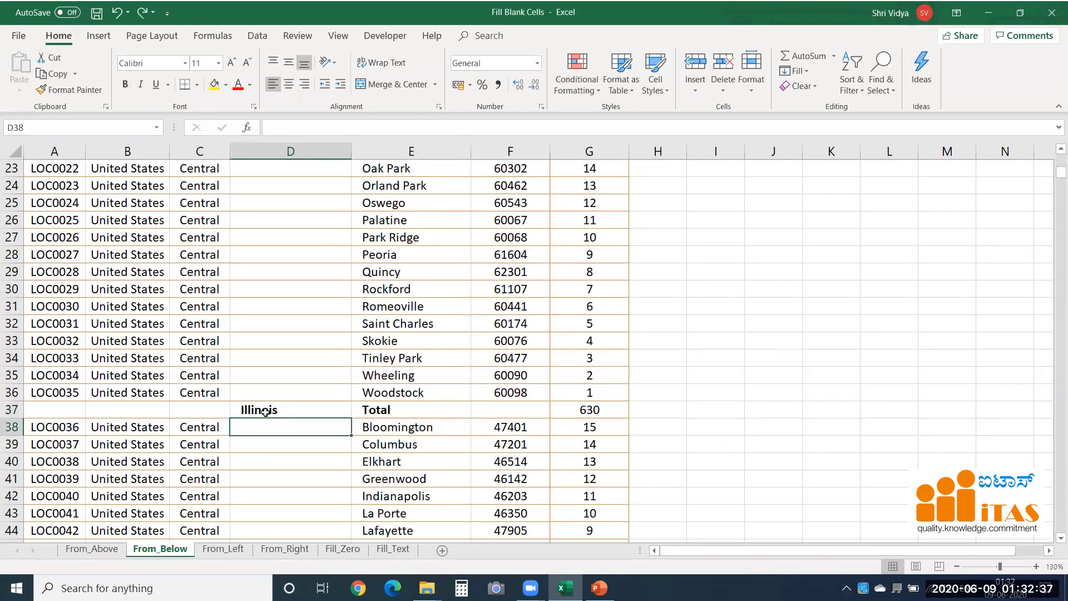
pyautogui.press('Down')
pyautogui.press('Down')
pyautogui.press('Down')
pyautogui.press('Down')
pyautogui.press('Down')
pyautogui.press('Down')
pyautogui.press('Down')
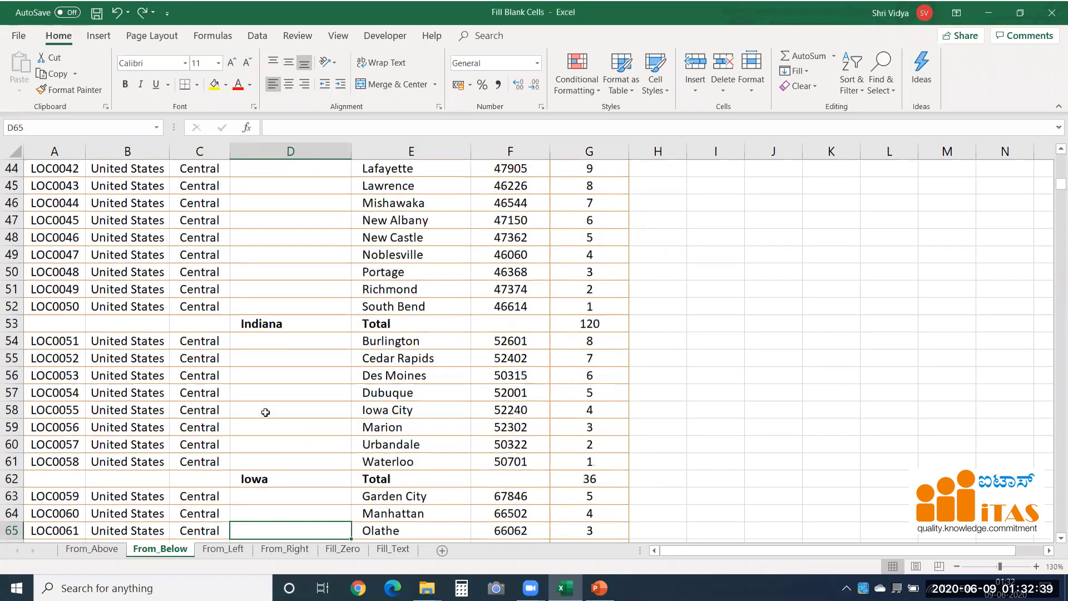
pyautogui.press('Up')
pyautogui.press('Up')
pyautogui.press('Up')
pyautogui.press('Up')
pyautogui.press('Up')
pyautogui.press('Up')
pyautogui.press('Up')
pyautogui.press('Up')
pyautogui.press('Up')
pyautogui.press('Up')
pyautogui.press('Up')
pyautogui.press('Up')
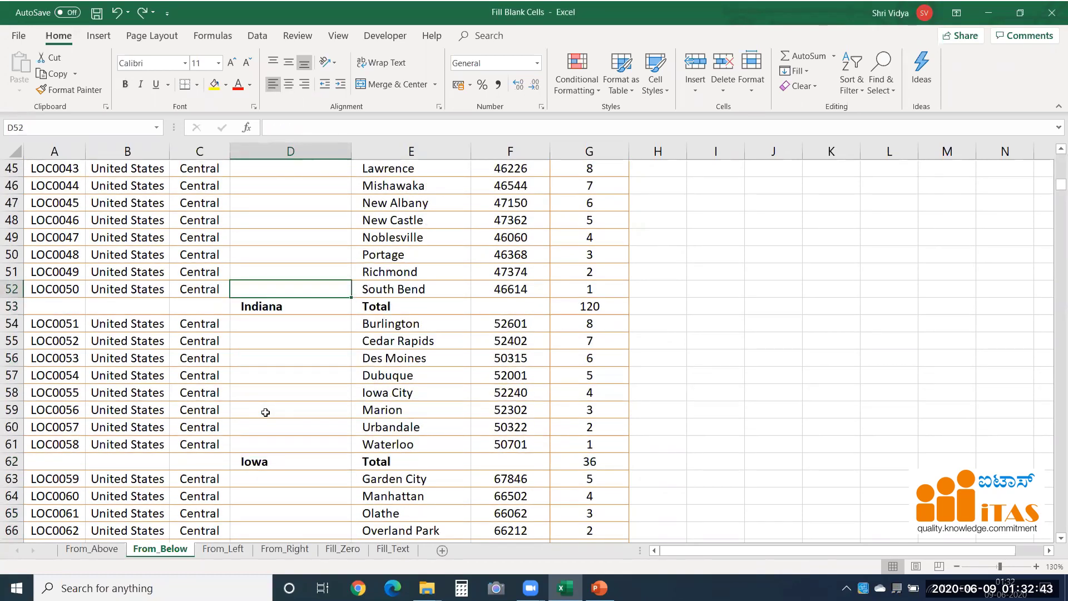
pyautogui.hotkey('ctrl', 'Up')
pyautogui.hotkey('ctrl', 'Up')
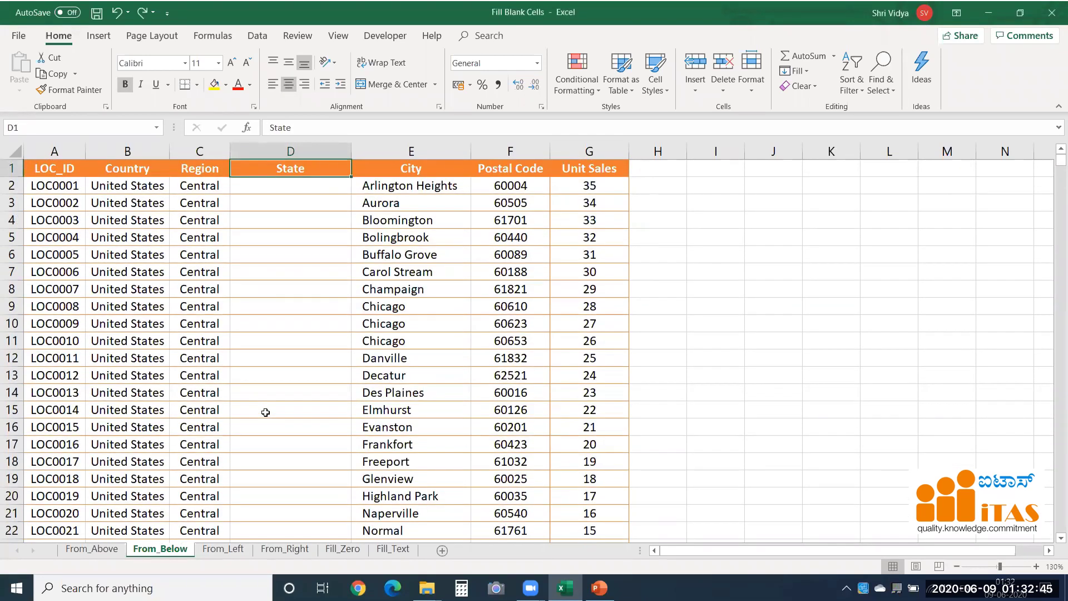
pyautogui.hotkey('shift', 'Down')
pyautogui.hotkey('ctrl', 'shift', 'Down')
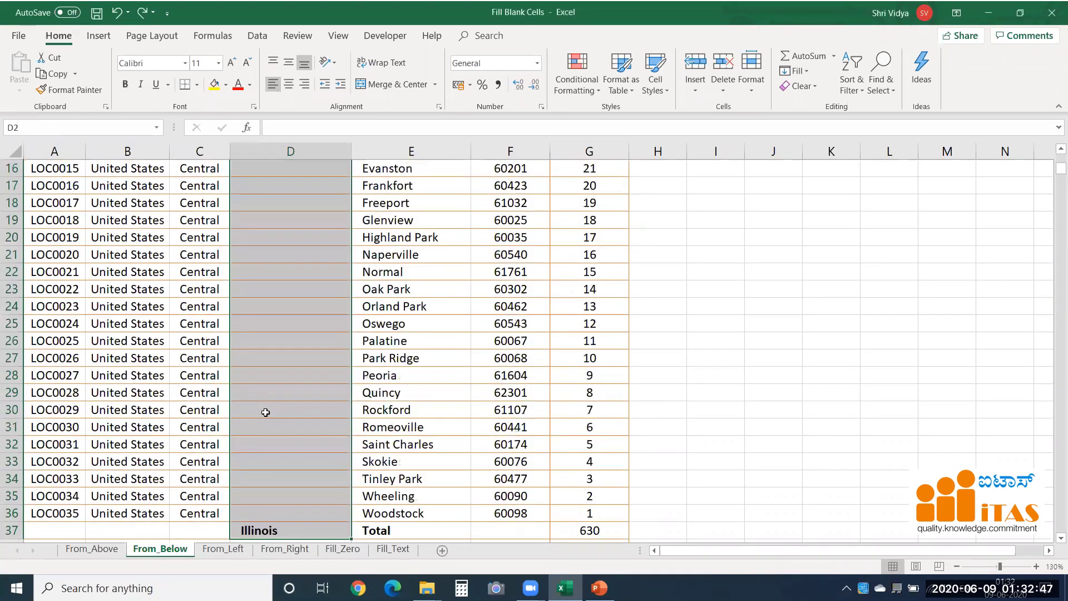
pyautogui.hotkey('ctrl', 'Up')
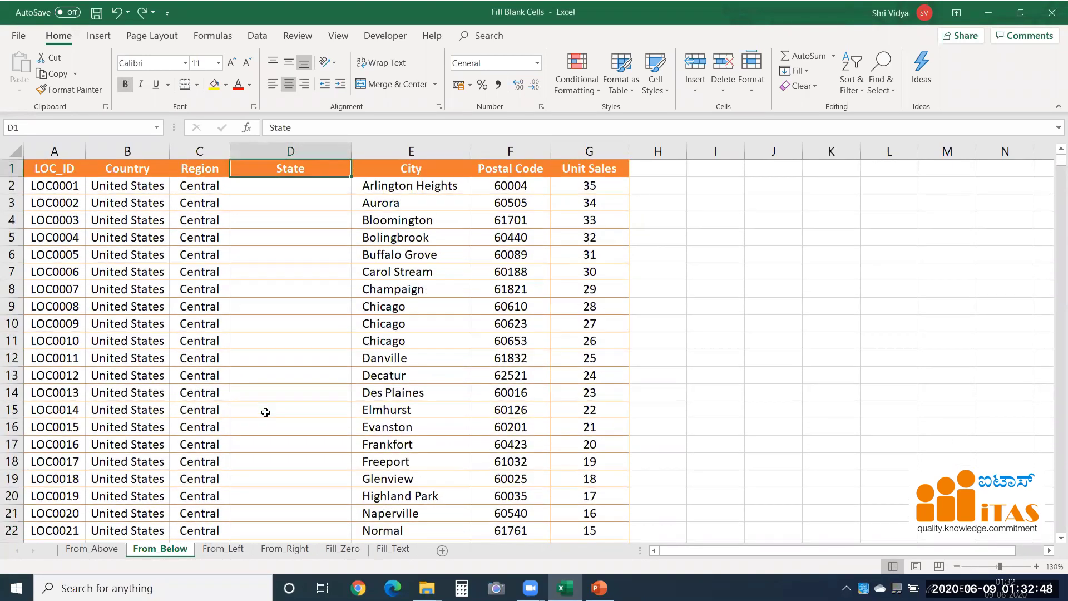
# Step: Select only the blank cells in the State column of the From_Below sheet using Go To Special with Blanks
pyautogui.click(303, 152)
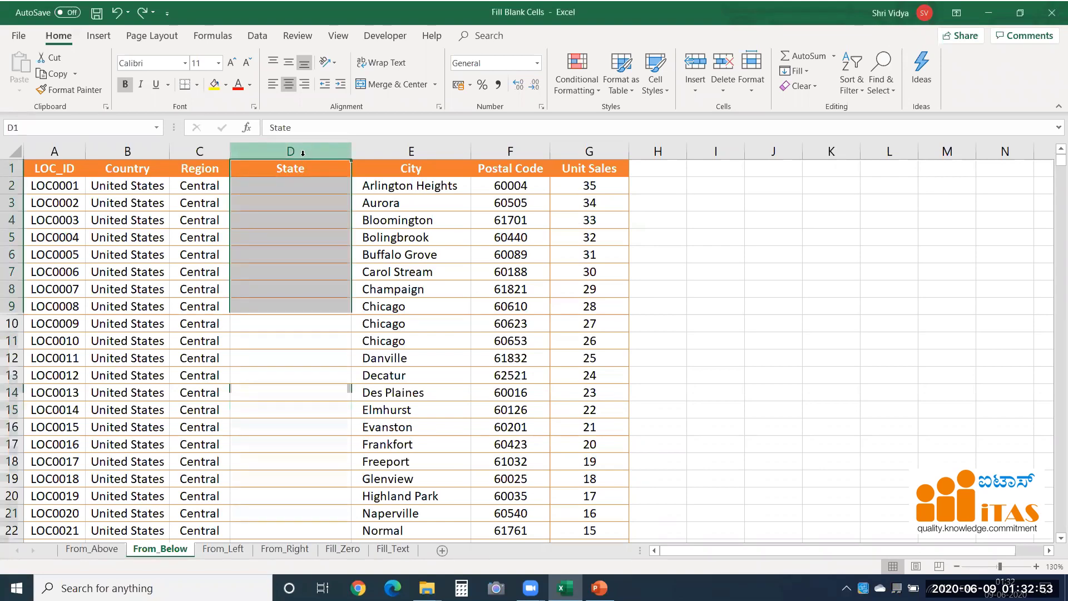
pyautogui.press('F5')
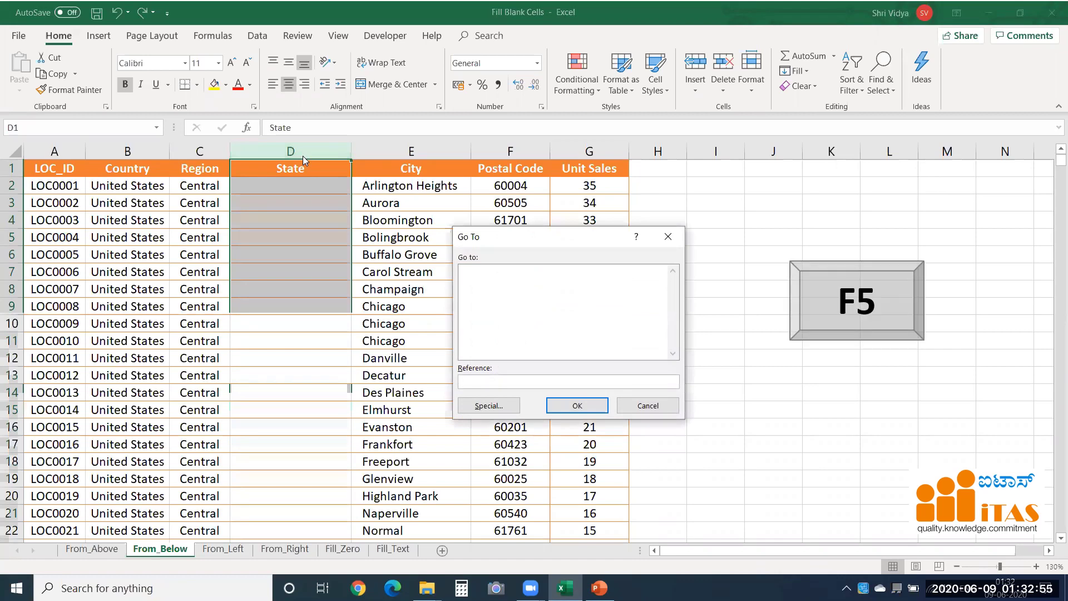
pyautogui.click(469, 408)
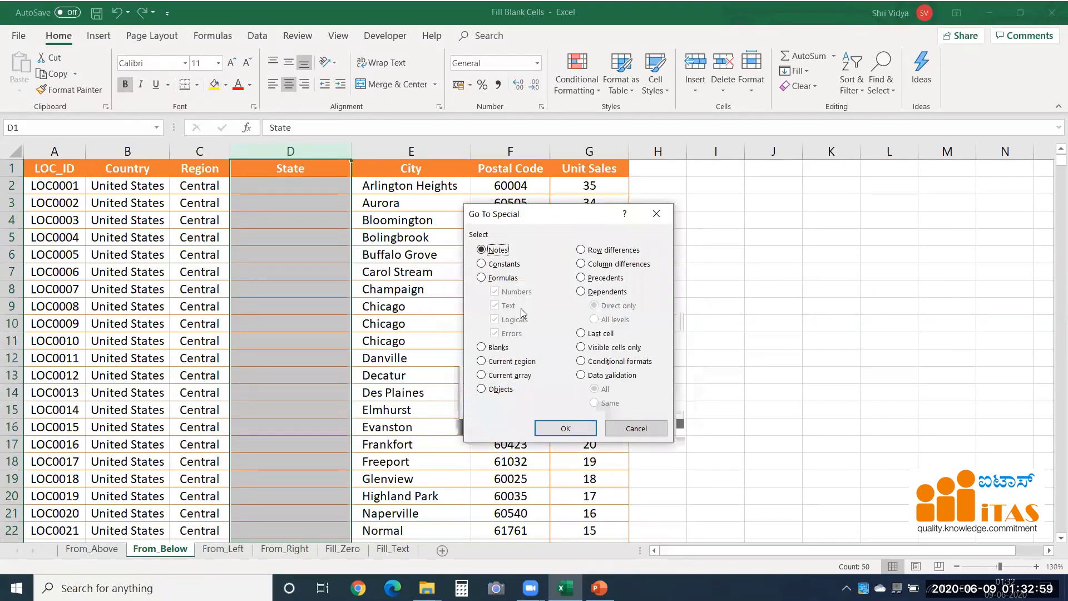
pyautogui.click(502, 351)
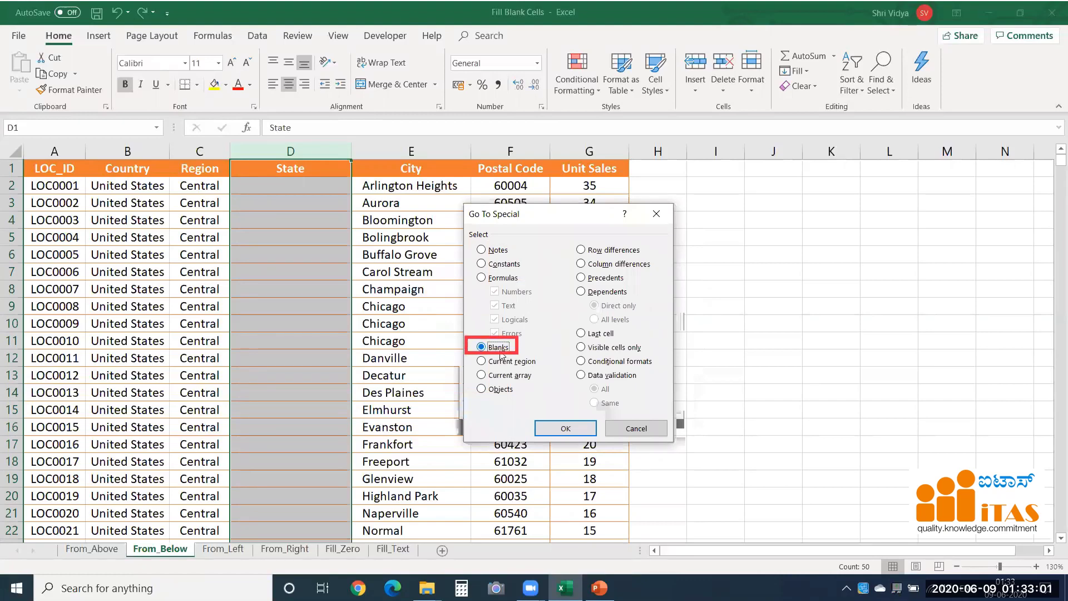
pyautogui.click(560, 430)
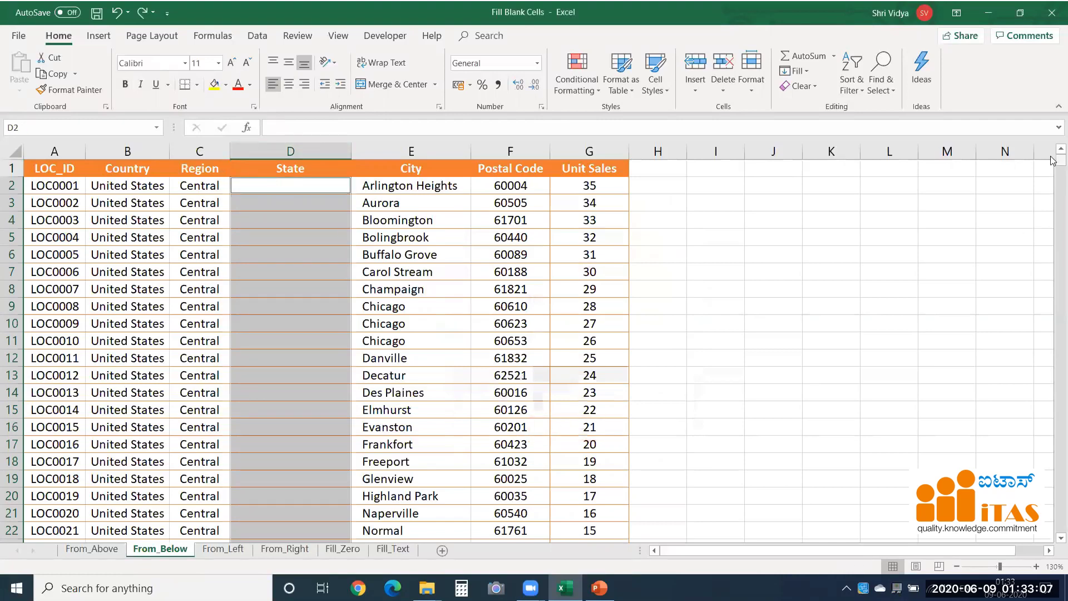
pyautogui.moveTo(1052, 161)
pyautogui.mouseDown()
pyautogui.moveTo(1052, 215)
pyautogui.moveTo(1052, 158)
pyautogui.mouseUp()
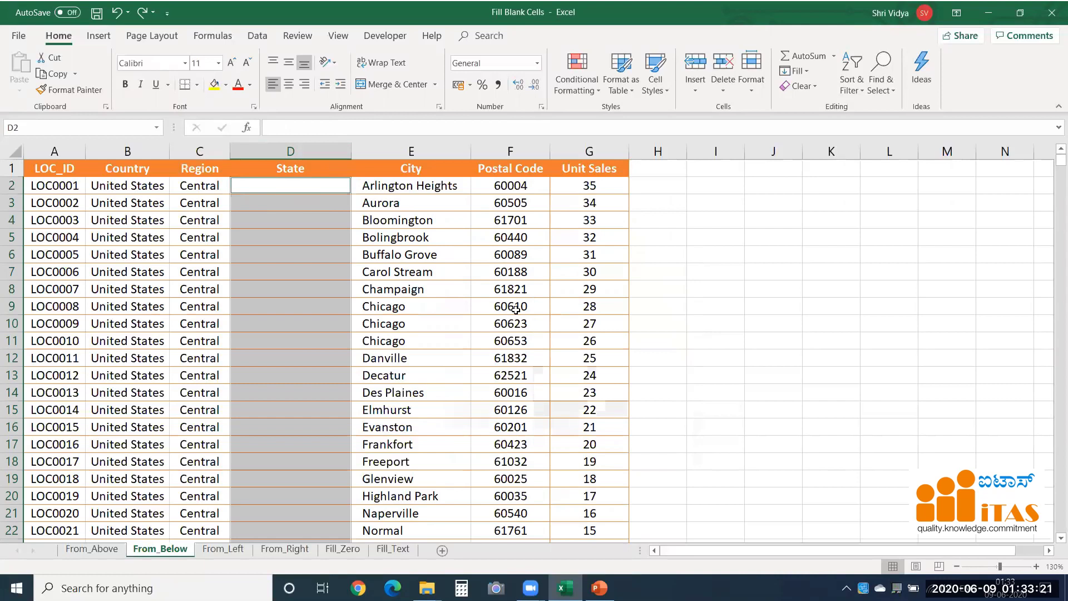
# Step: Make D36, the blank directly above Illinois, the active cell while keeping all the blank State cells selected
pyautogui.press('Return')
pyautogui.press('Return')
pyautogui.press('Return')
pyautogui.press('Return')
pyautogui.press('Return')
pyautogui.press('Return')
pyautogui.press('Return')
pyautogui.press('Return')
pyautogui.press('Return')
pyautogui.press('Return')
pyautogui.press('Return')
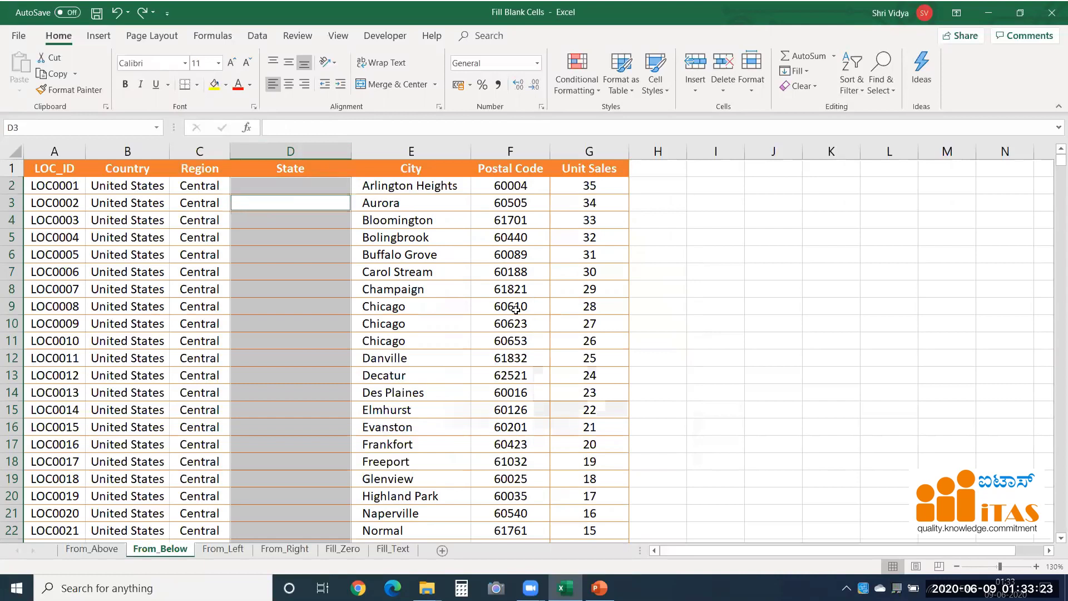
pyautogui.press('Return')
pyautogui.press('Return')
pyautogui.press('Return')
pyautogui.press('Return')
pyautogui.press('Return')
pyautogui.press('Return')
pyautogui.press('Return')
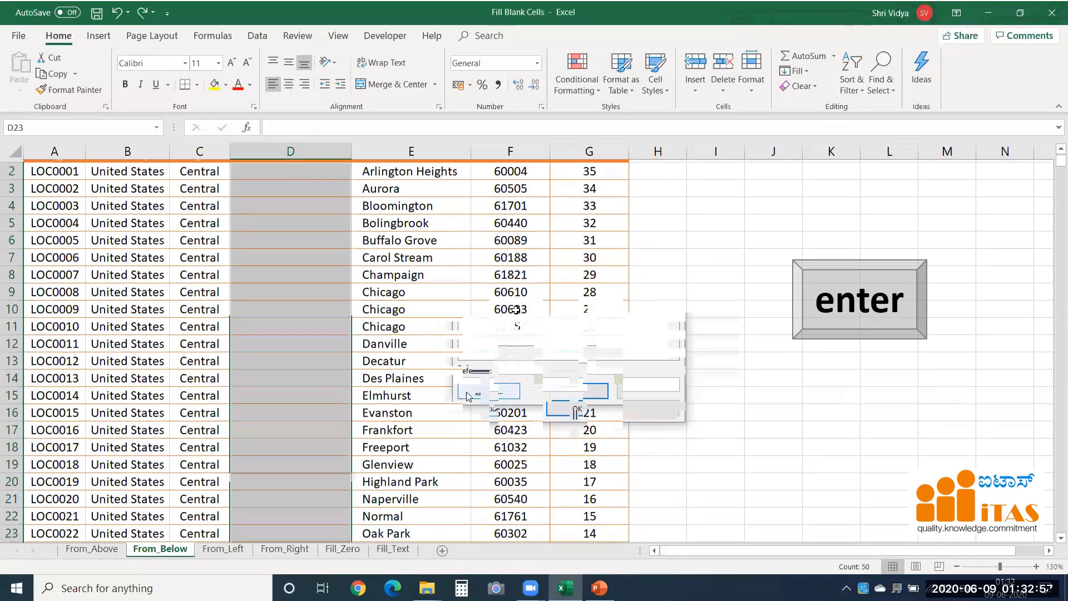
pyautogui.press('Return')
pyautogui.press('Return')
pyautogui.press('Return')
pyautogui.press('Return')
pyautogui.press('Return')
pyautogui.press('Return')
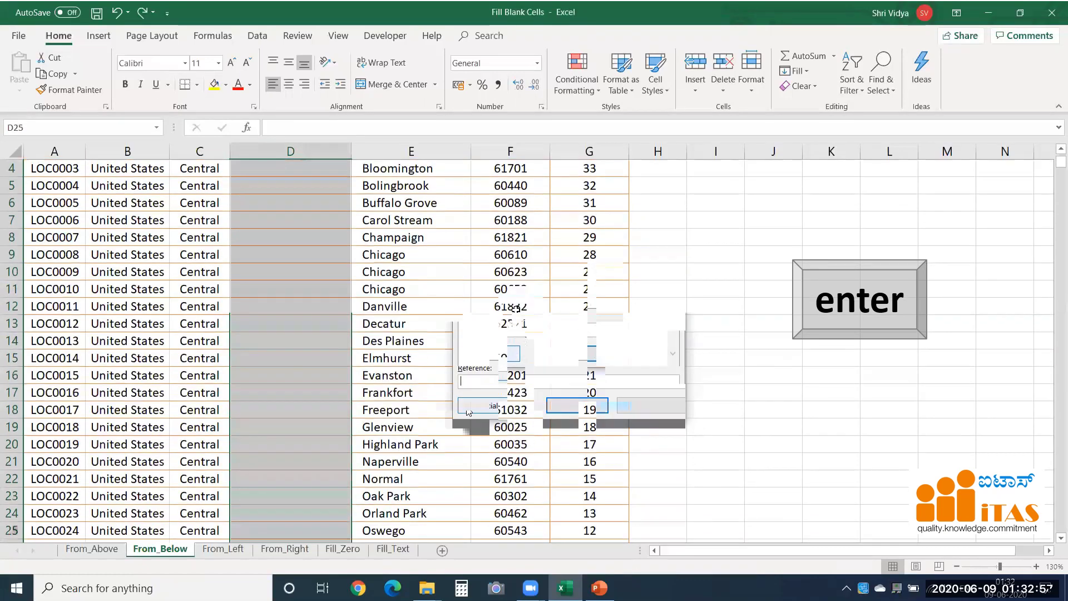
pyautogui.press('Return')
pyautogui.press('Return')
pyautogui.press('Return')
pyautogui.press('Return')
pyautogui.press('Return')
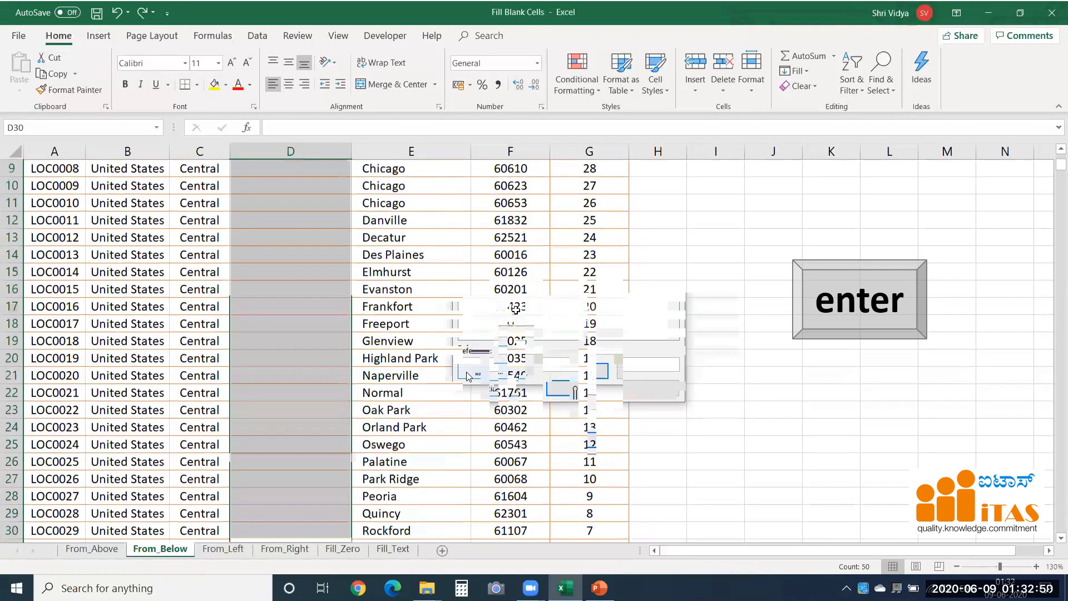
pyautogui.press('Return')
pyautogui.press('Return')
pyautogui.press('Return')
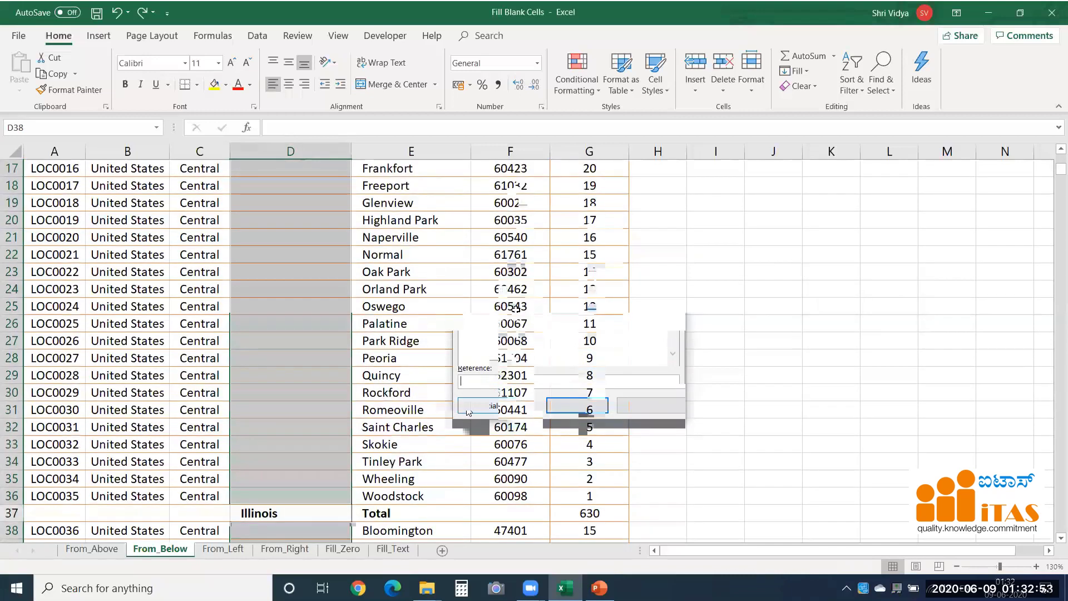
pyautogui.hotkey('shift', 'Return')
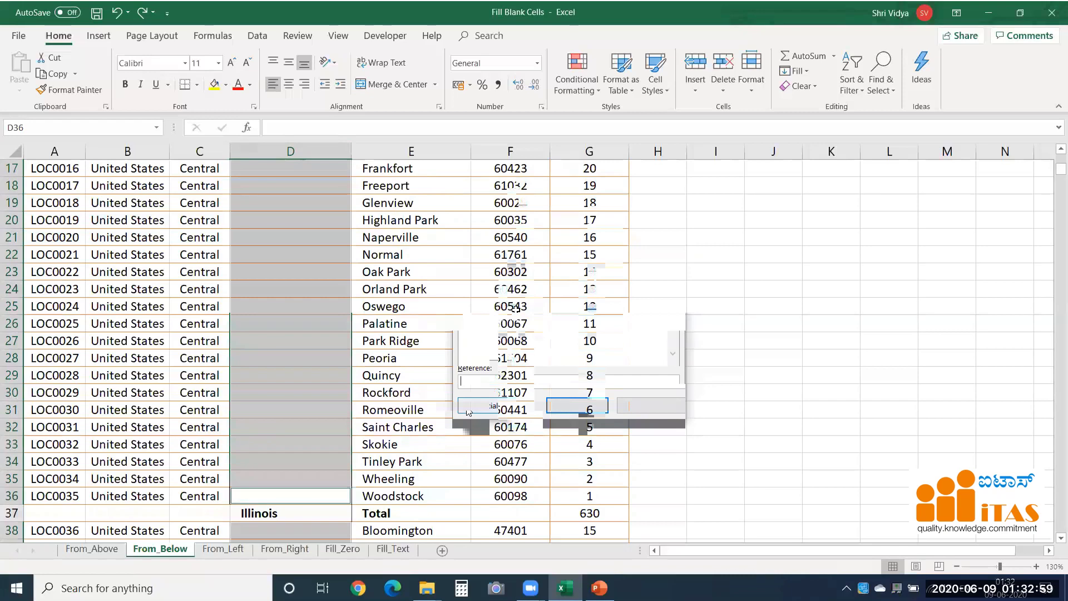
# Step: Fill all the selected blank State cells with the value from the cell below, using the formula =D37 entered from D36
pyautogui.write('=')
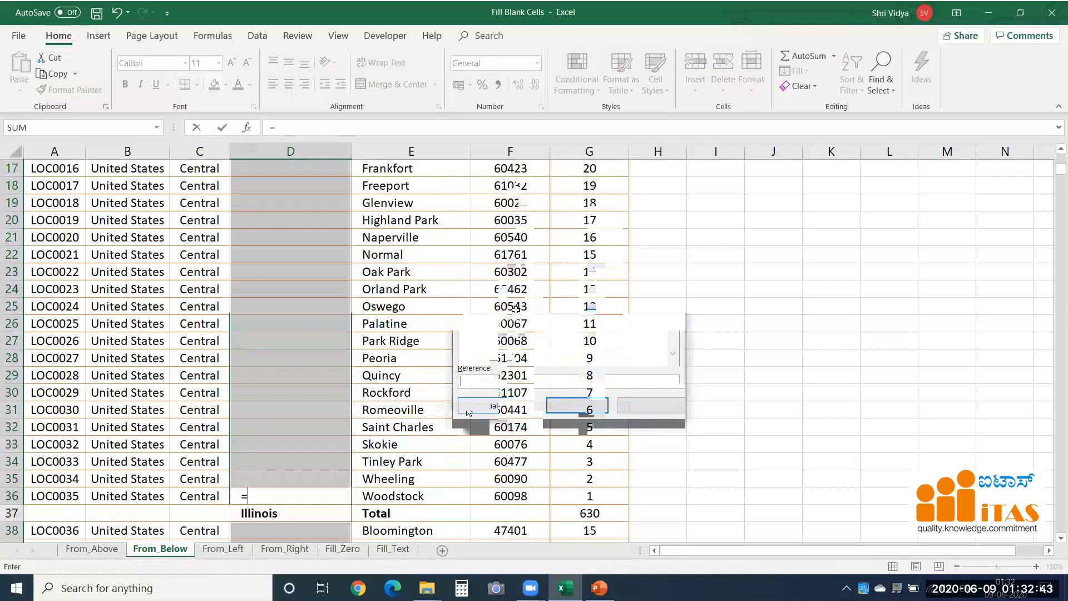
pyautogui.press('Down')
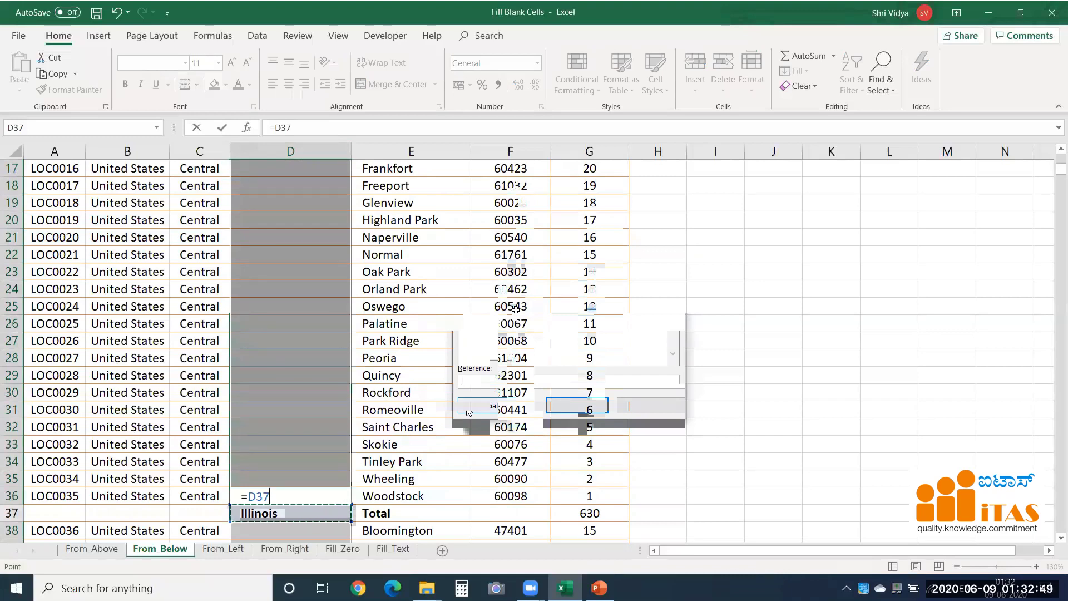
pyautogui.hotkey('ctrl', 'Return')
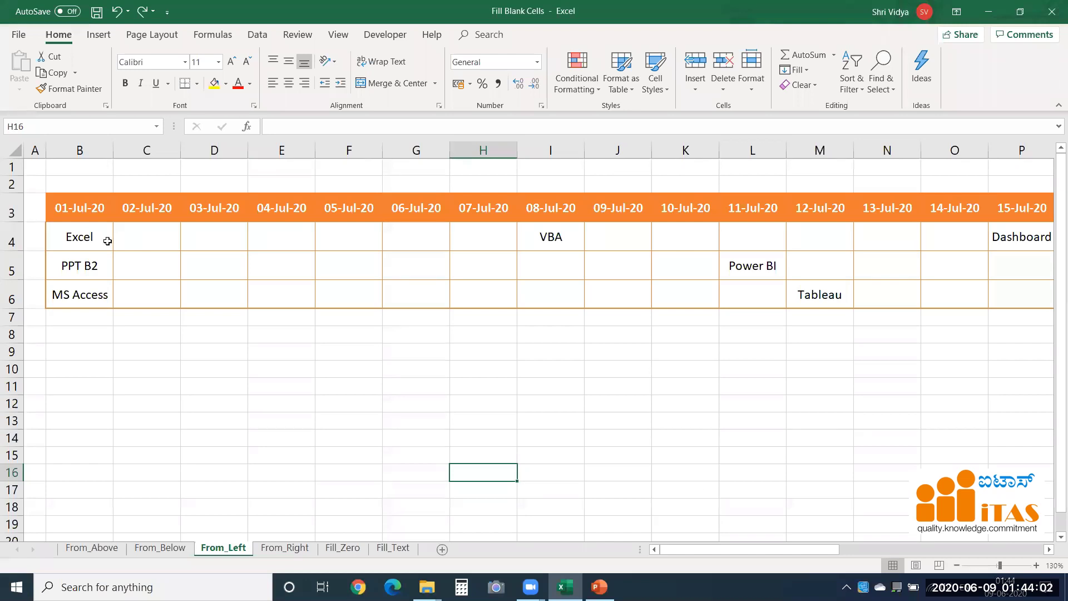
pyautogui.moveTo(131, 233); pyautogui.dragTo(451, 262)
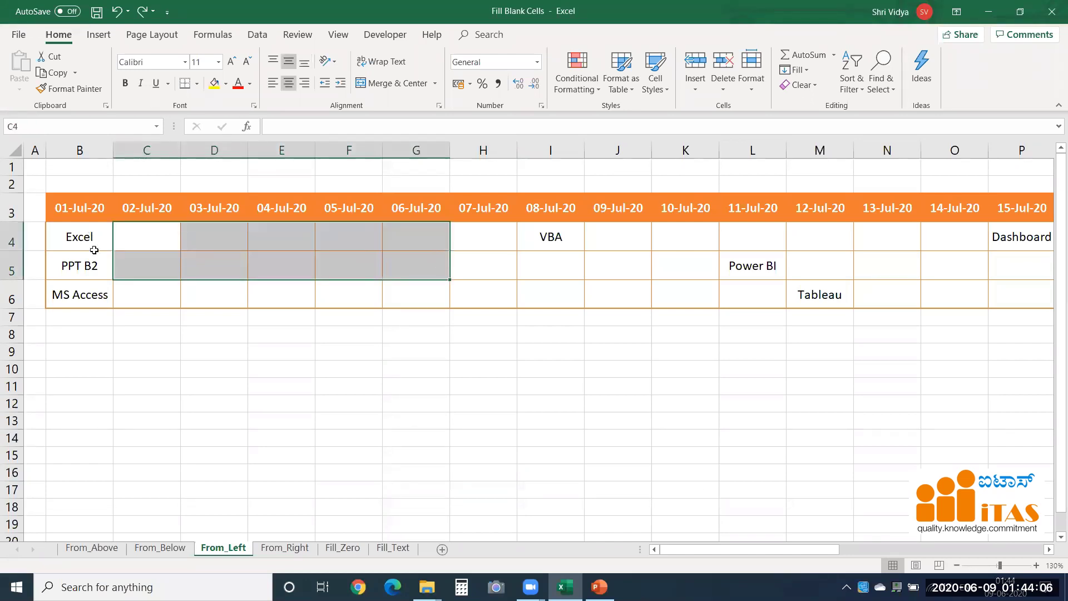
pyautogui.click(72, 229)
pyautogui.keyDown('shift'); pyautogui.click(73, 292); pyautogui.keyUp('shift')
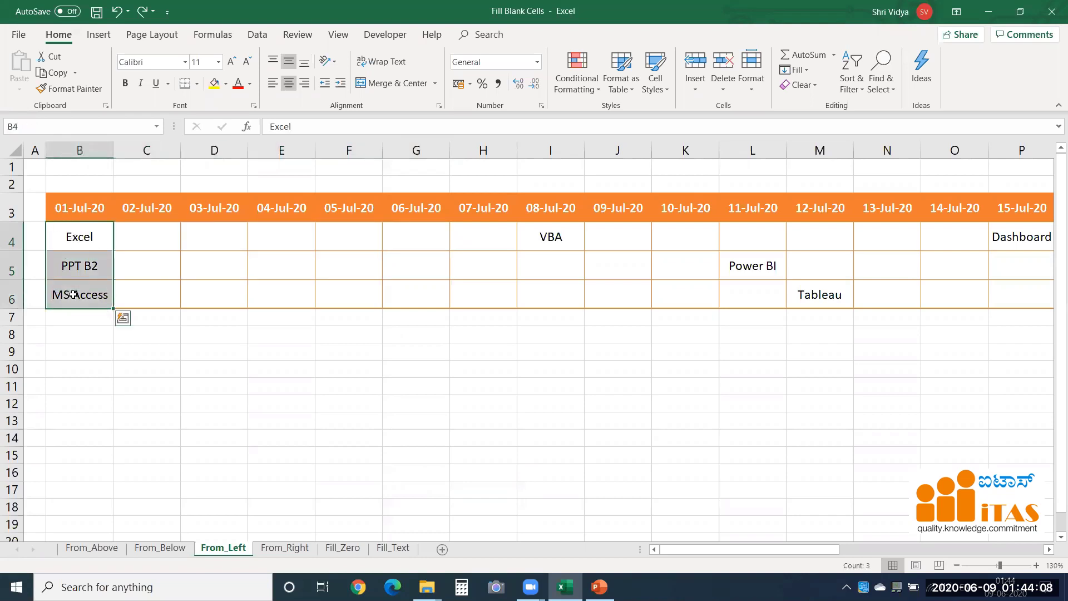
# Step: Select only the blank cells in the date table on the From_Left sheet using Go To Special with Blanks
pyautogui.click(73, 209)
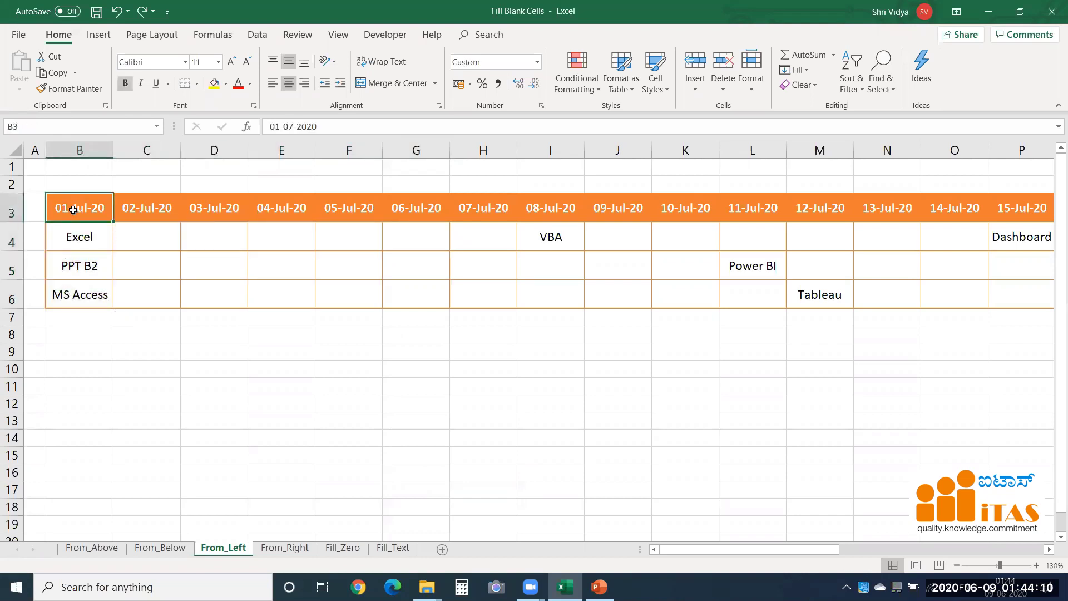
pyautogui.hotkey('ctrl', 'shift', 'End')
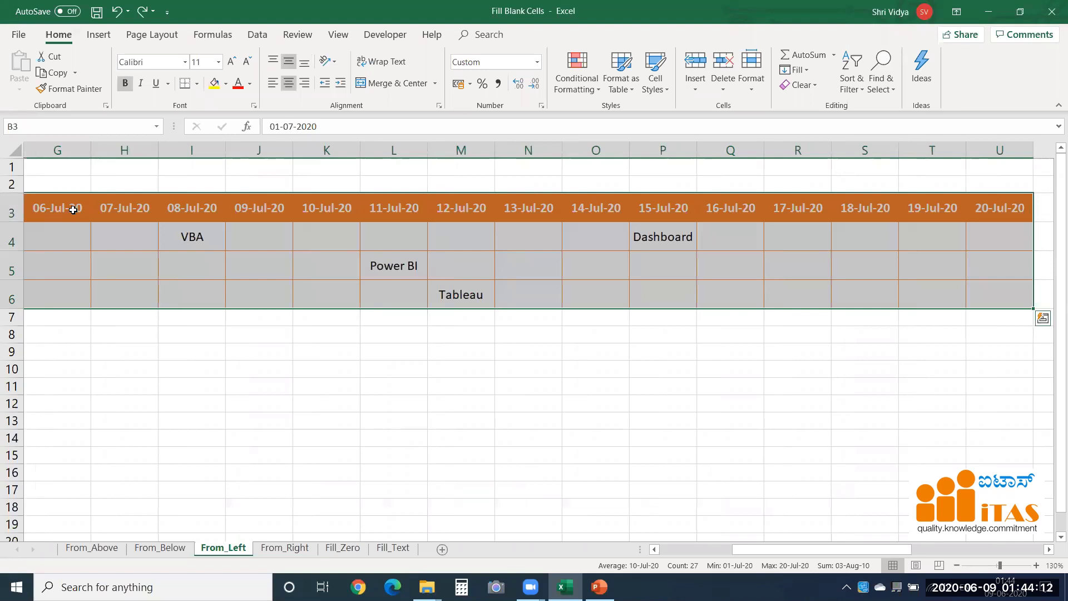
pyautogui.press('F5')
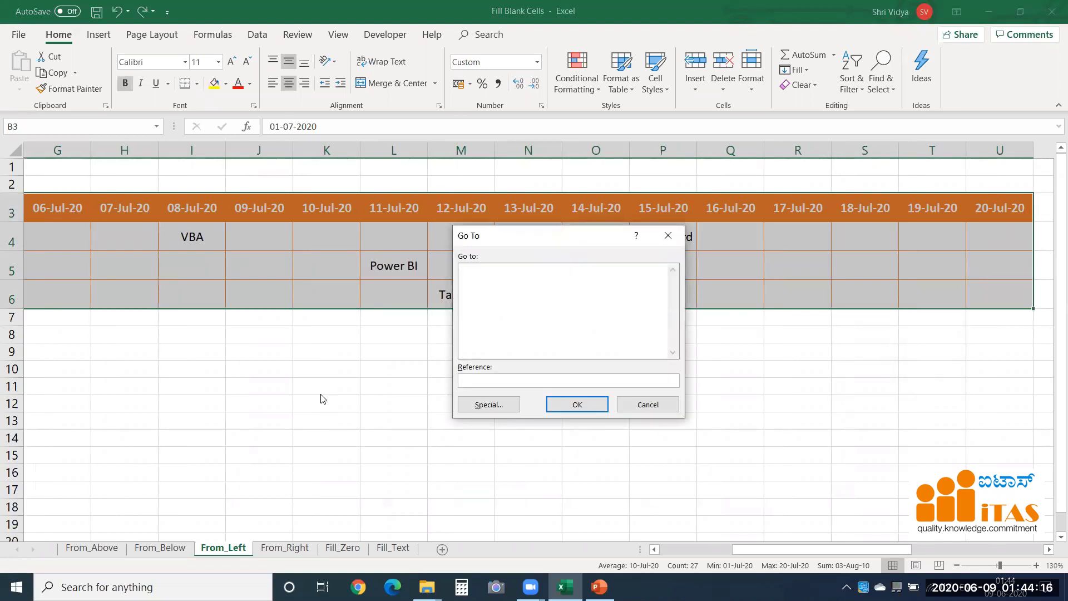
pyautogui.click(479, 406)
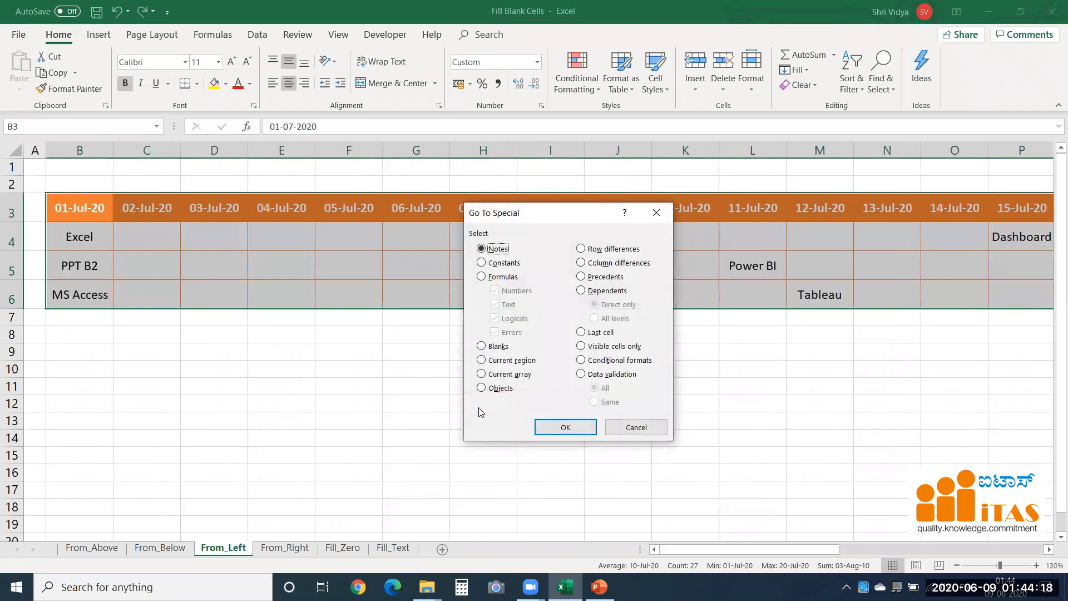
pyautogui.click(498, 348)
pyautogui.click(573, 430)
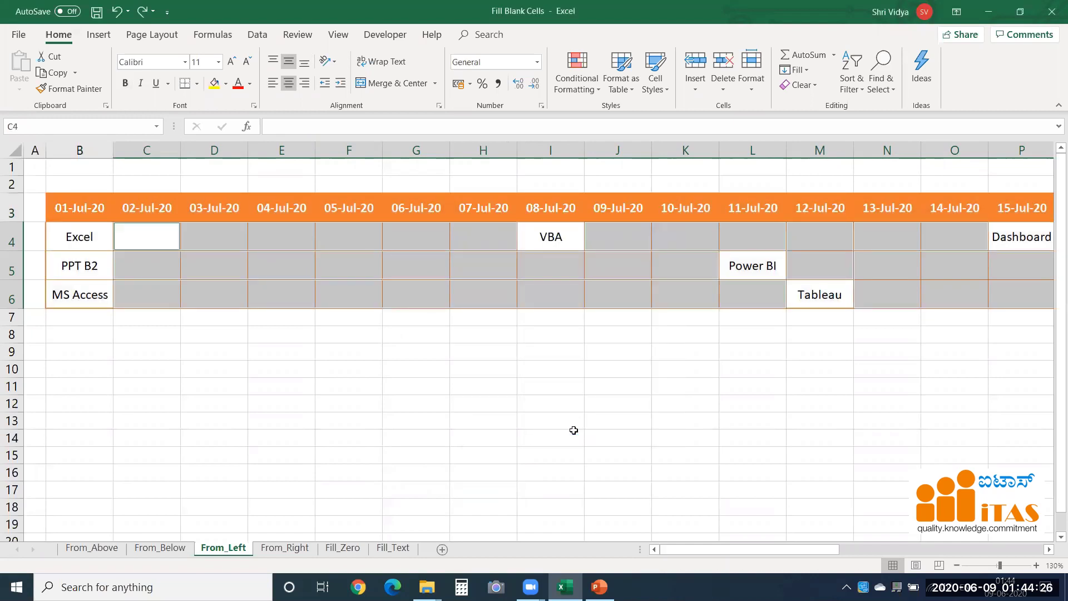
# Step: Fill all the selected blank cells with the value from the cell to the left, using the formula =B4 entered from C4
pyautogui.write('=')
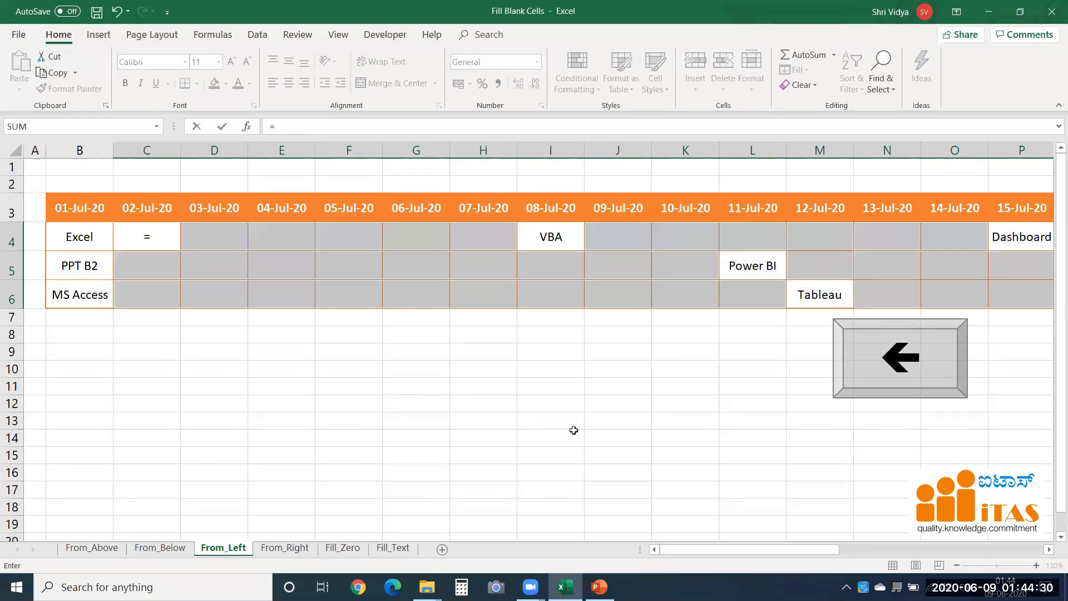
pyautogui.press('Left')
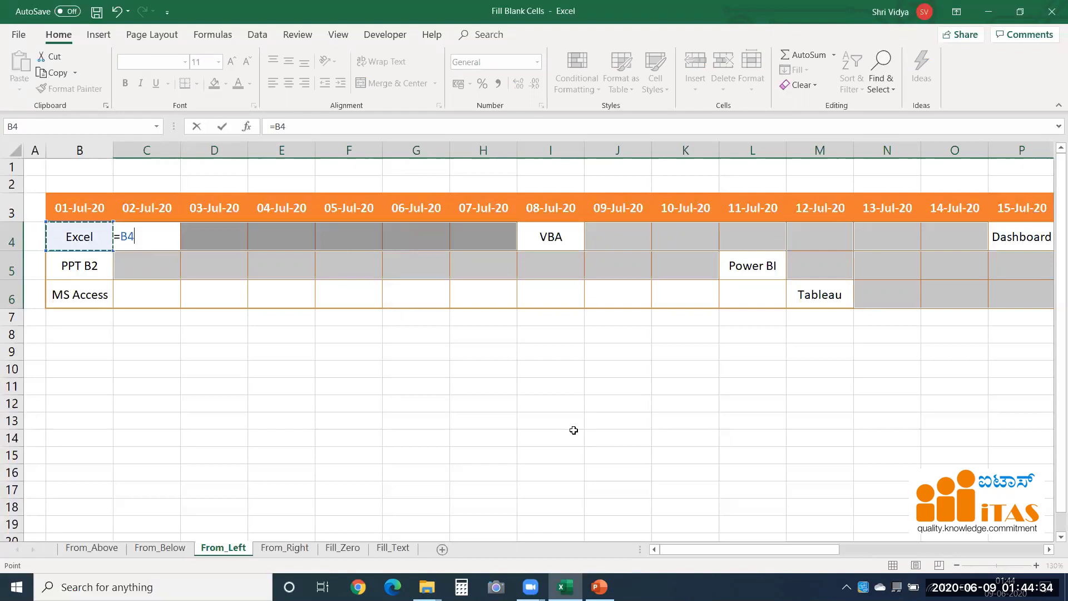
pyautogui.hotkey('ctrl', 'Return')
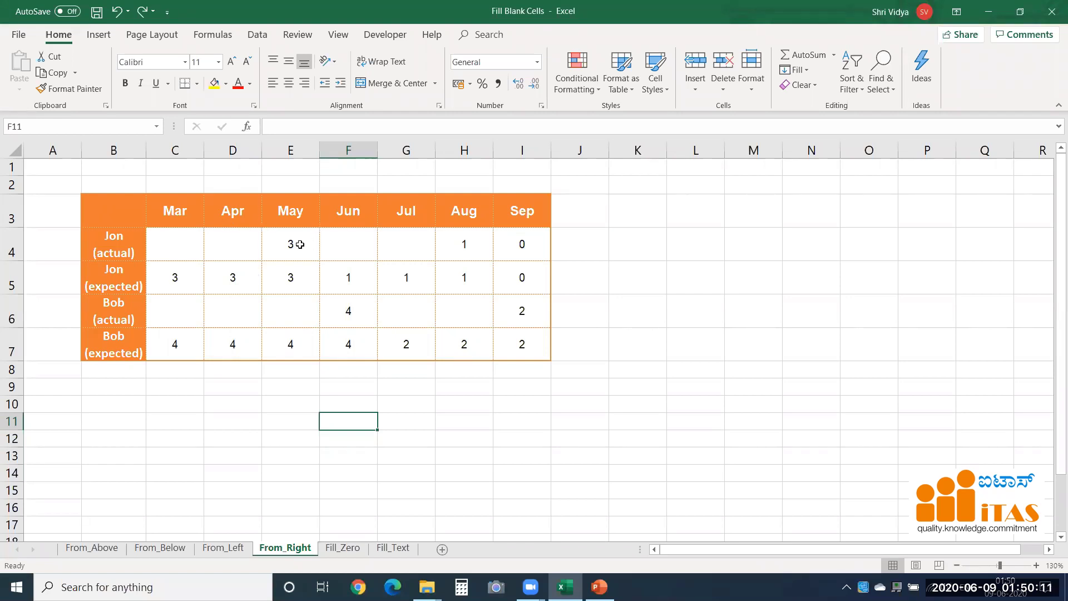
# Step: Select only the blank cells in the monthly table on the From_Right sheet using Go To Special with Blanks
pyautogui.click(114, 248)
pyautogui.hotkey('ctrl', 'a')
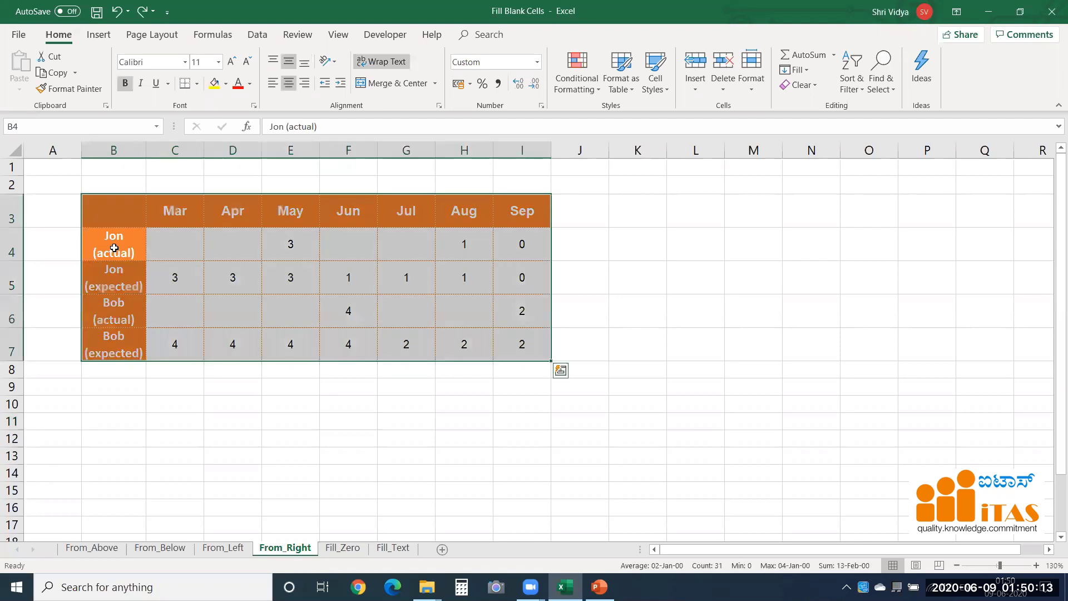
pyautogui.press('F5')
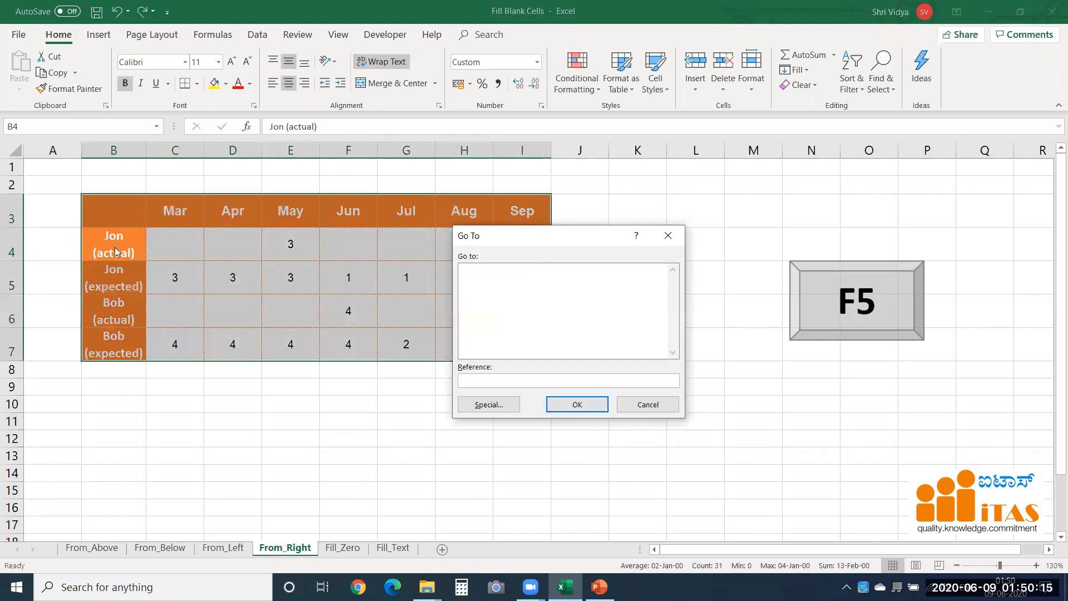
pyautogui.click(488, 402)
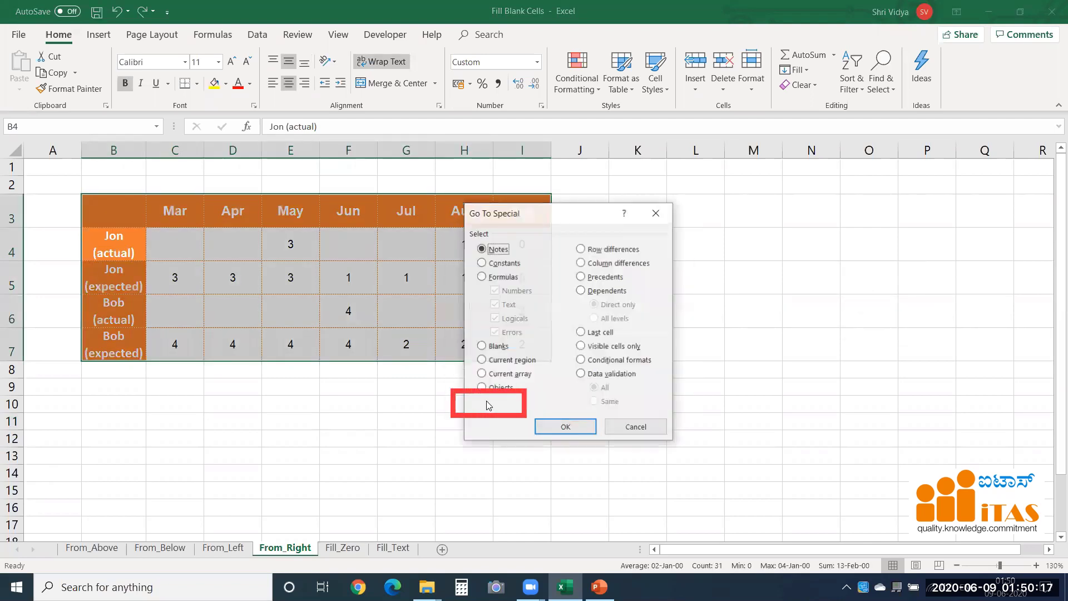
pyautogui.click(501, 346)
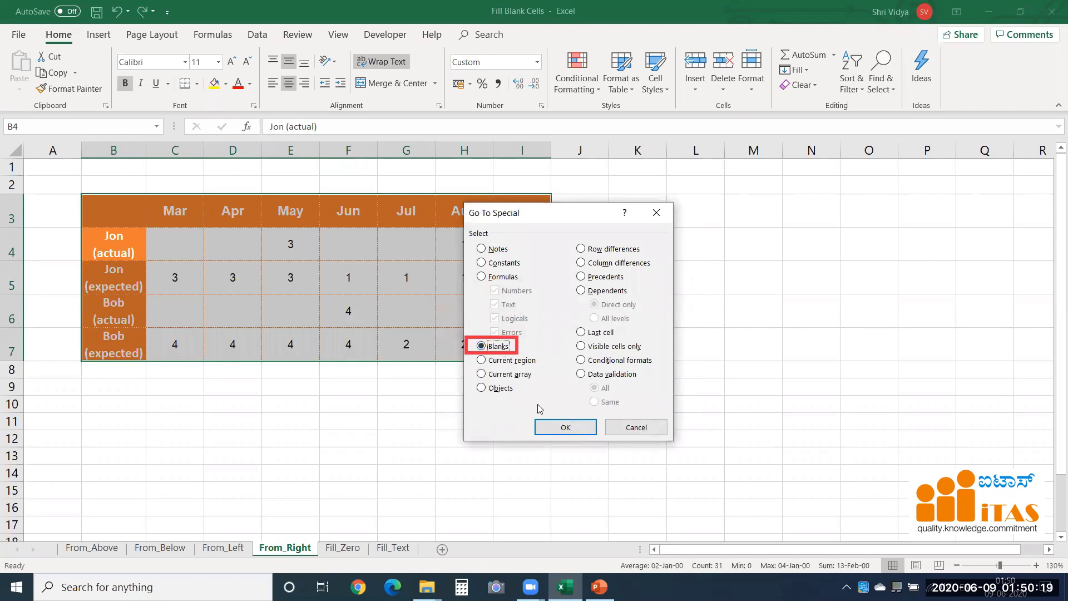
pyautogui.click(548, 428)
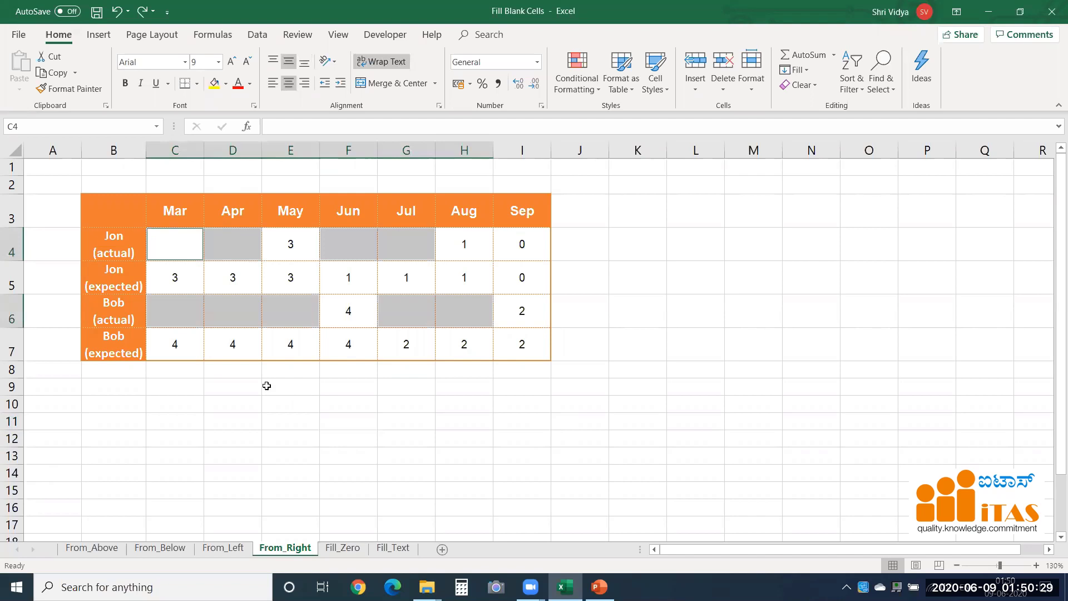
# Step: Make D4 the active cell within the selection and fill all selected blanks from the cell to the right with the formula =E4
pyautogui.press('Return')
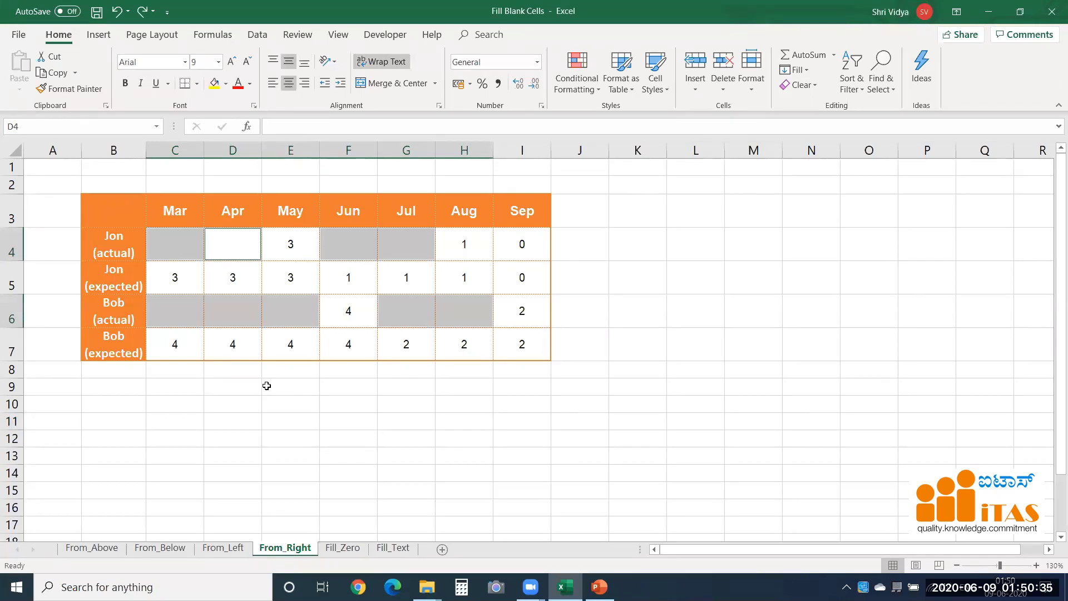
pyautogui.write('=')
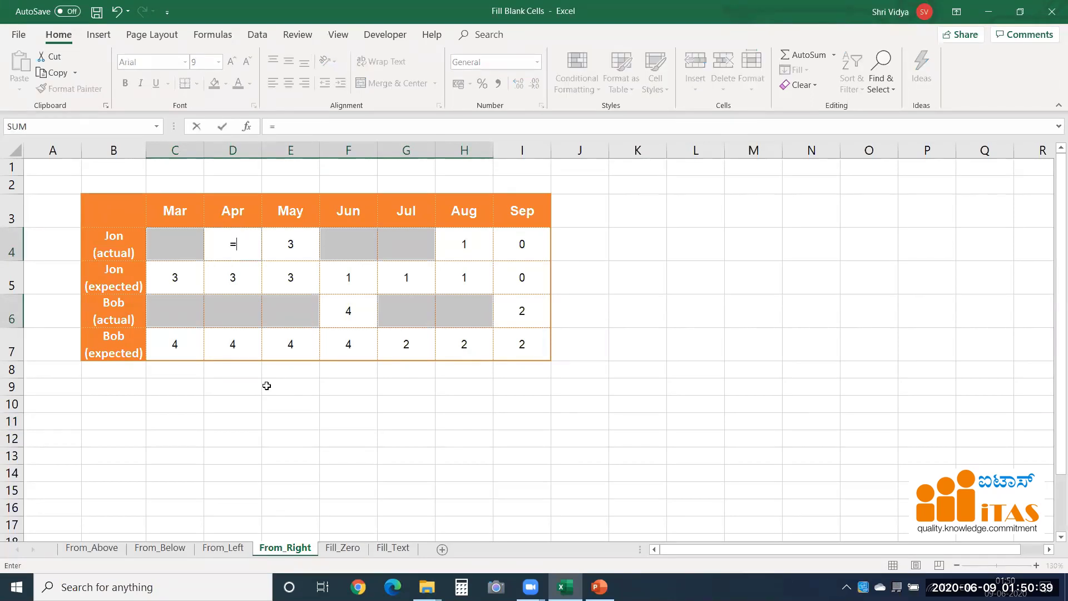
pyautogui.press('Right')
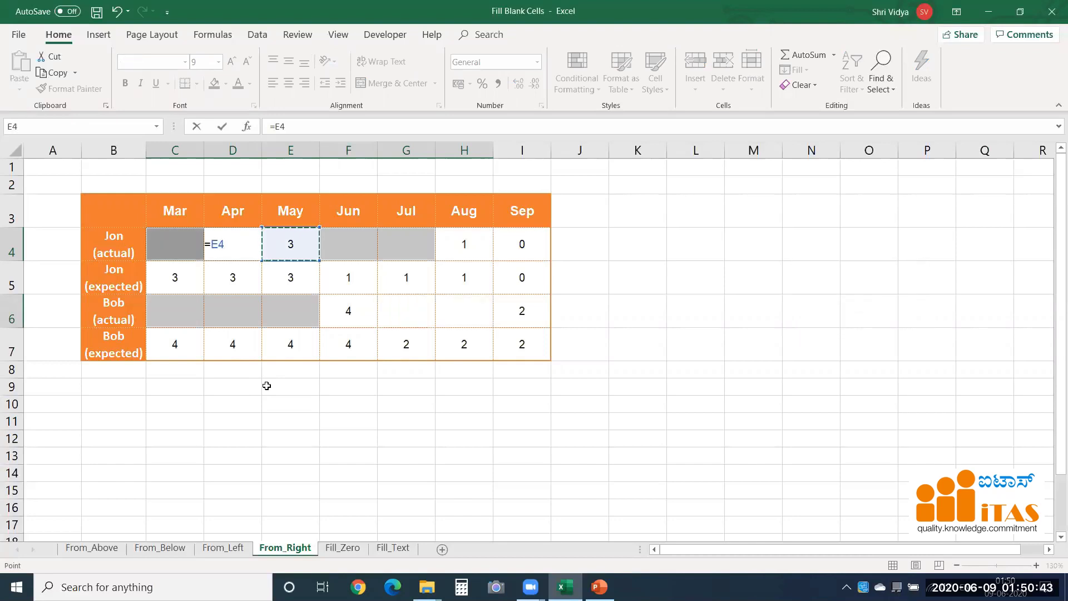
pyautogui.hotkey('ctrl', 'Return')
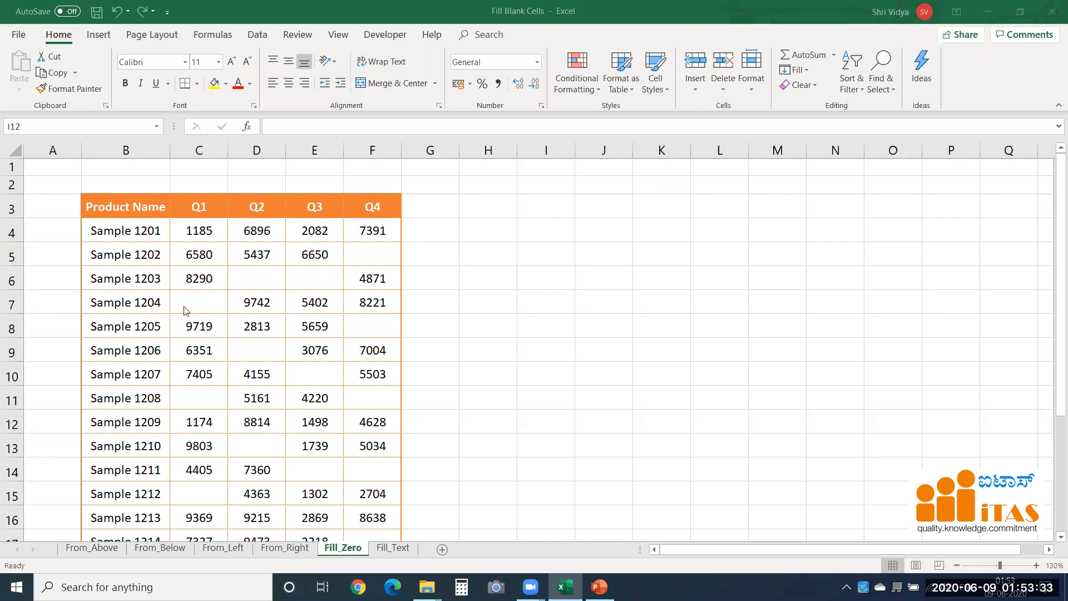
# Step: Select only the blank cells in the product table on the Fill_Zero sheet using Go To Special with Blanks
pyautogui.click(124, 209)
pyautogui.hotkey('ctrl', 'shift', 'End')
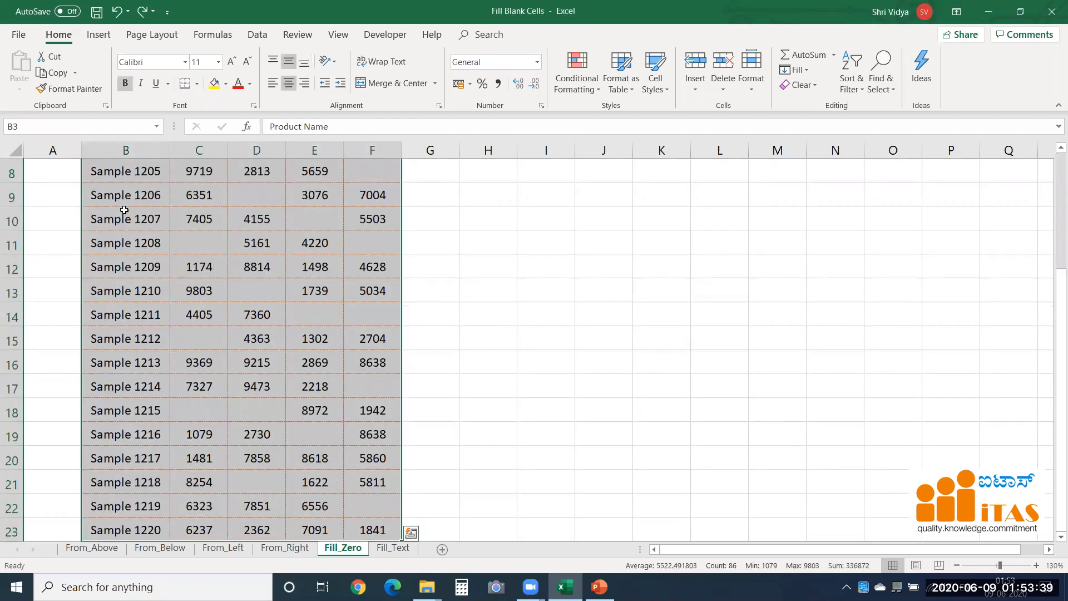
pyautogui.press('F5')
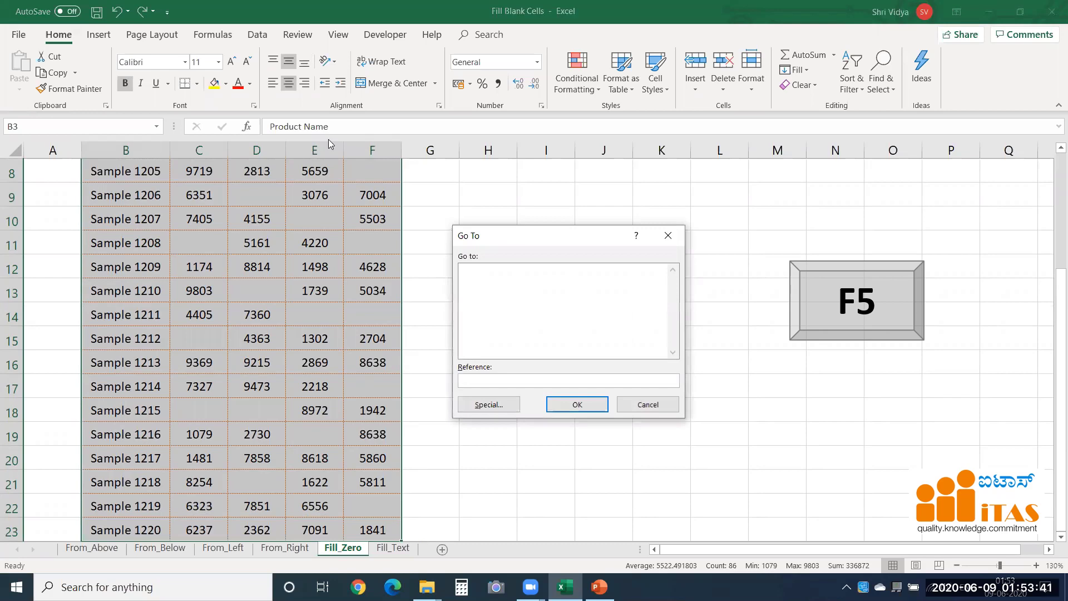
pyautogui.click(496, 405)
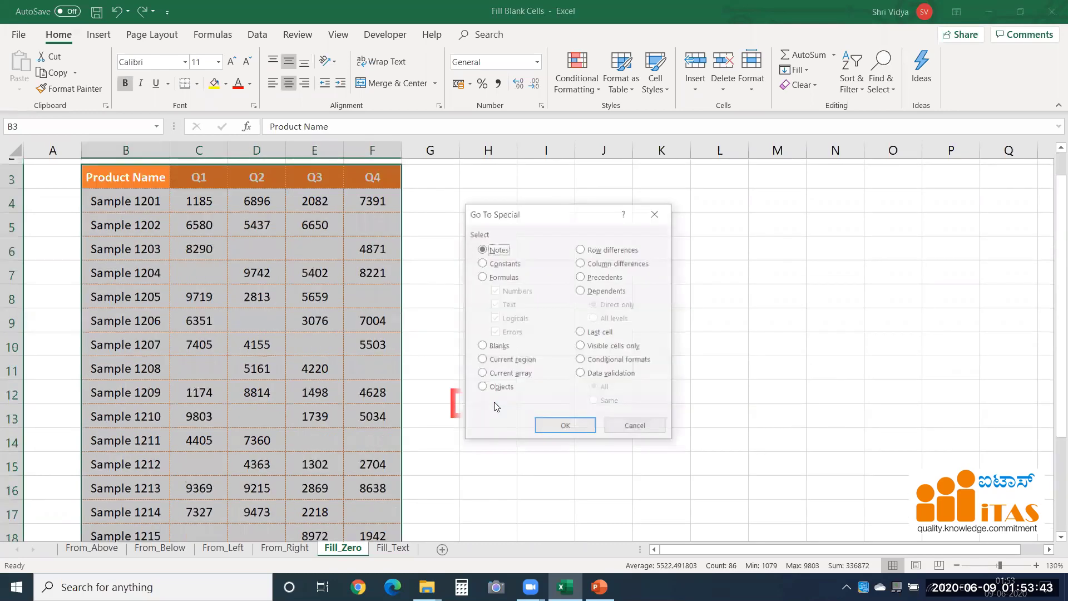
pyautogui.click(497, 346)
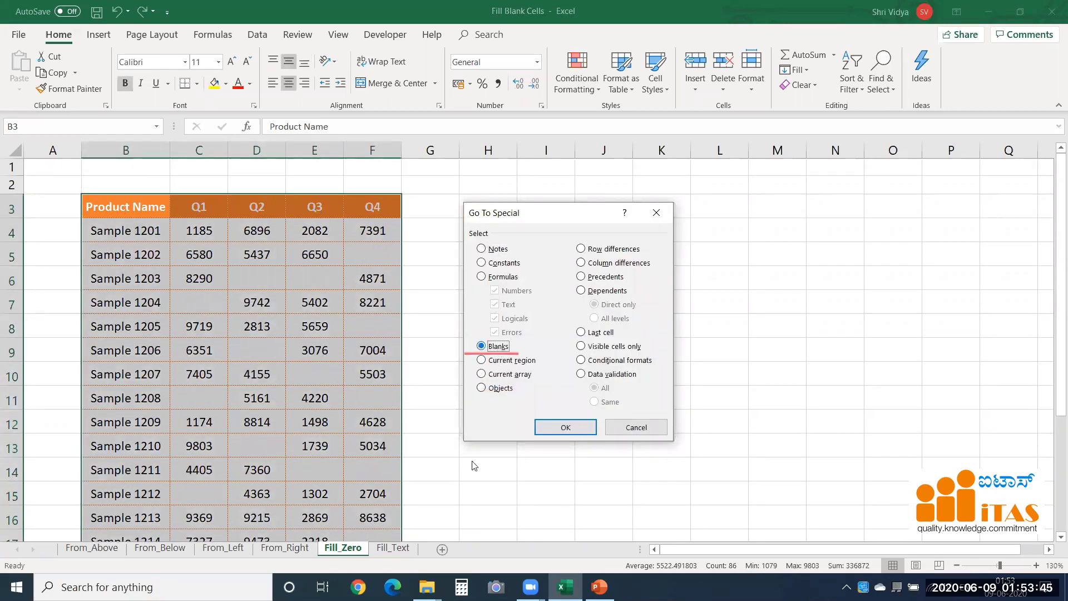
pyautogui.click(560, 427)
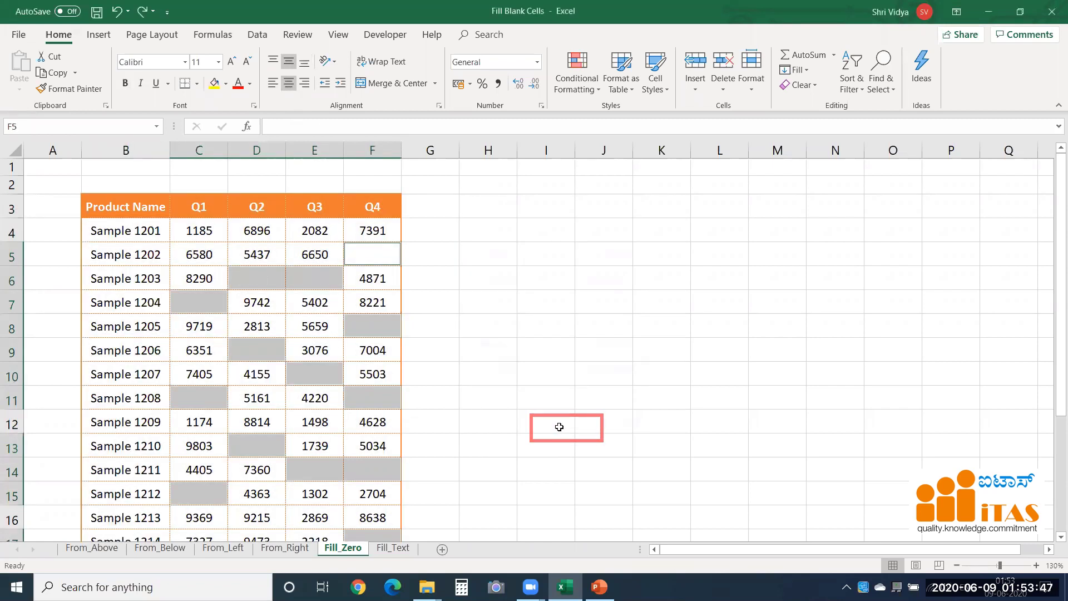
# Step: Fill all the selected blank quarter cells on the Fill_Zero sheet with 0 and check the rest of the table
pyautogui.write('0')
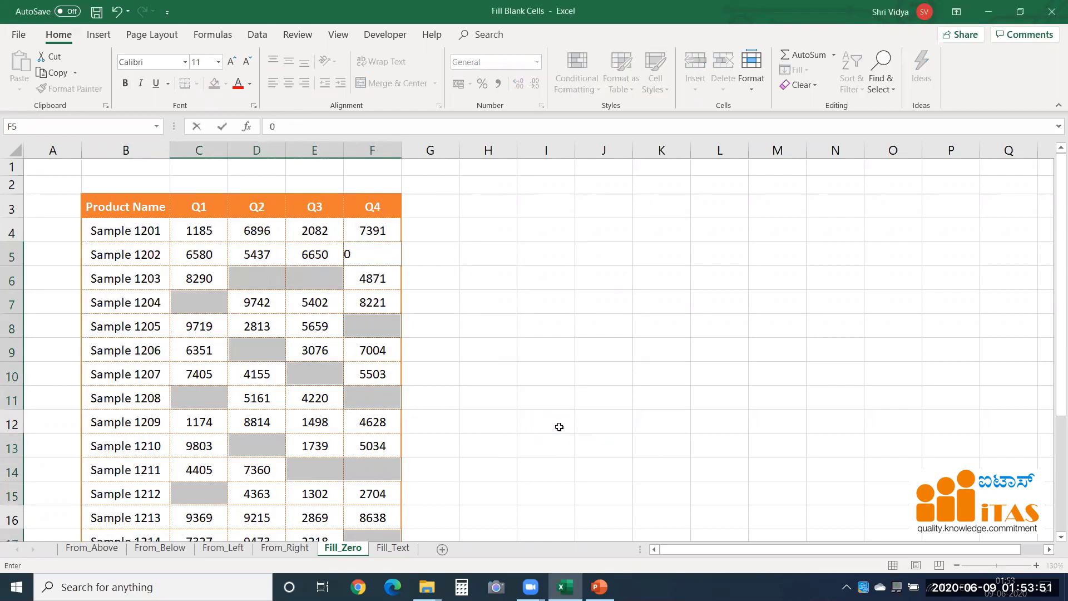
pyautogui.hotkey('ctrl', 'Return')
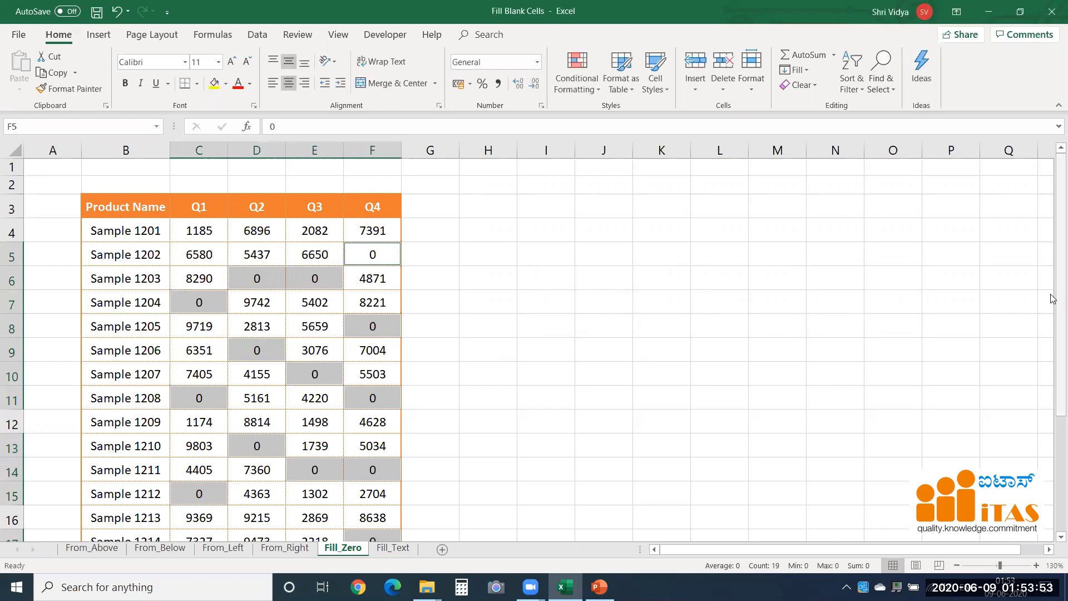
pyautogui.moveTo(1050, 295); pyautogui.dragTo(1052, 427)
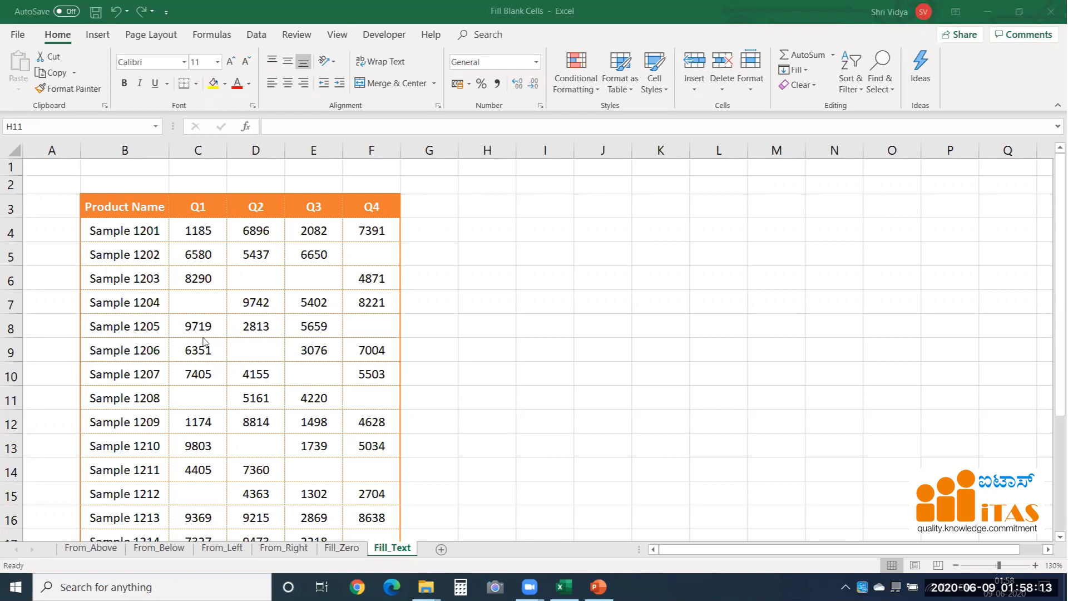
# Step: Select only the blank cells in the product table on the Fill_Text sheet using Go To Special with Blanks
pyautogui.click(128, 267)
pyautogui.click(128, 259)
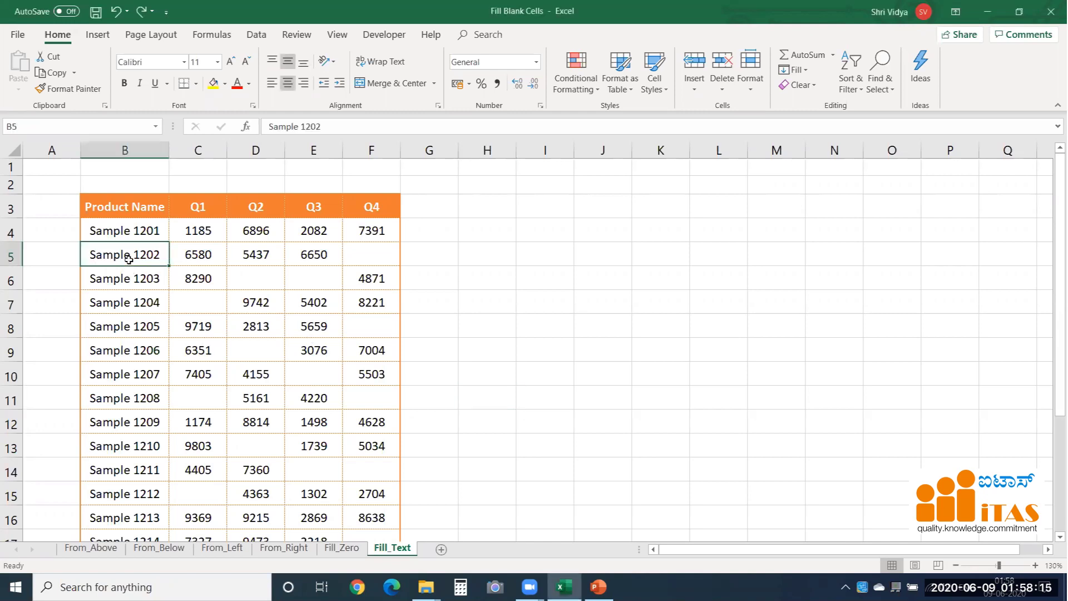
pyautogui.hotkey('ctrl', 'a')
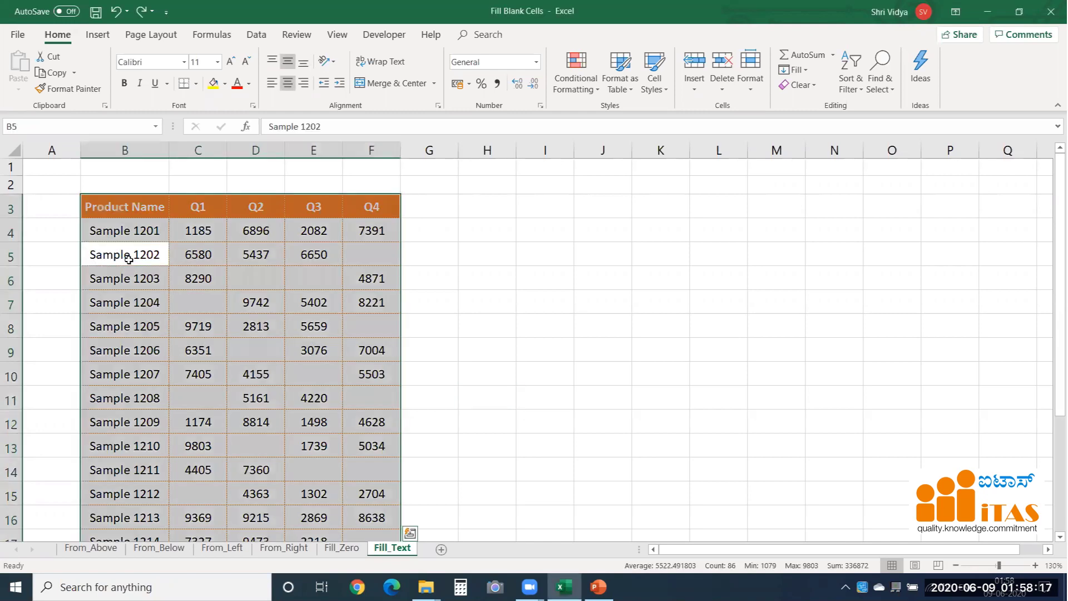
pyautogui.press('F5')
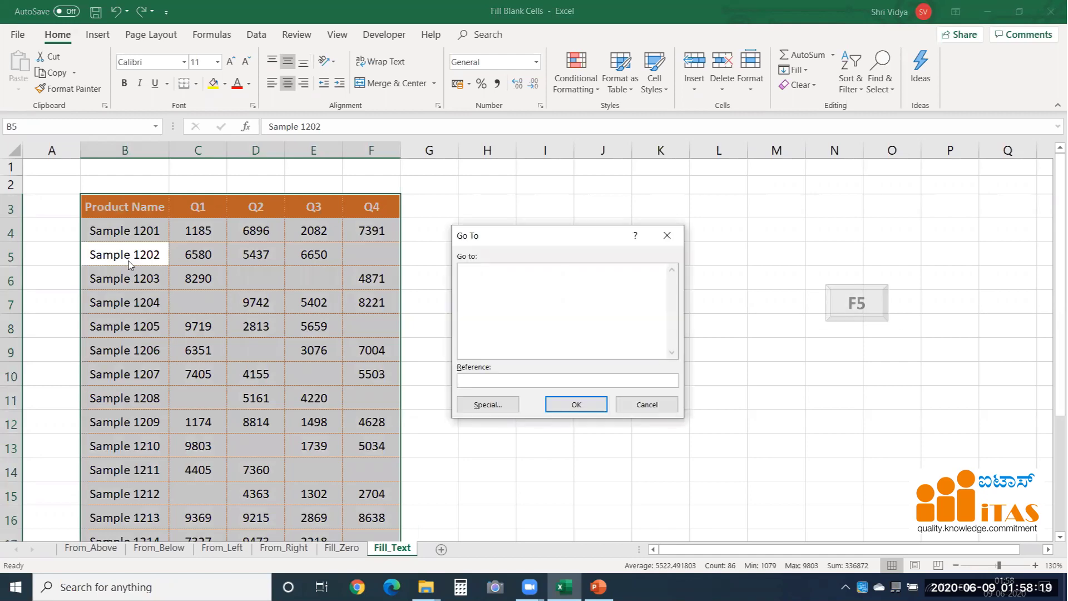
pyautogui.click(489, 405)
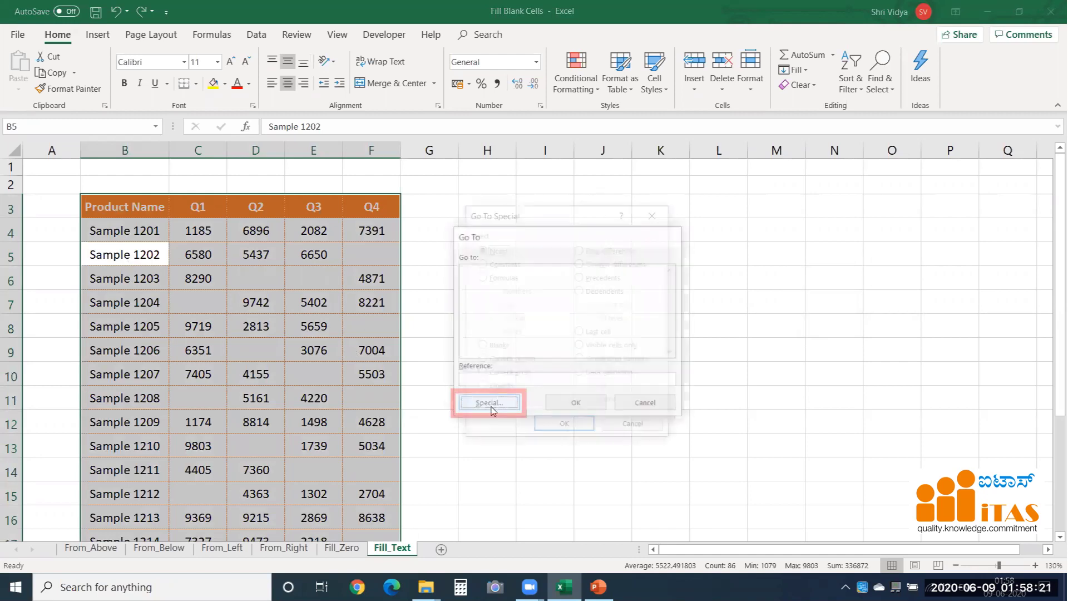
pyautogui.click(506, 348)
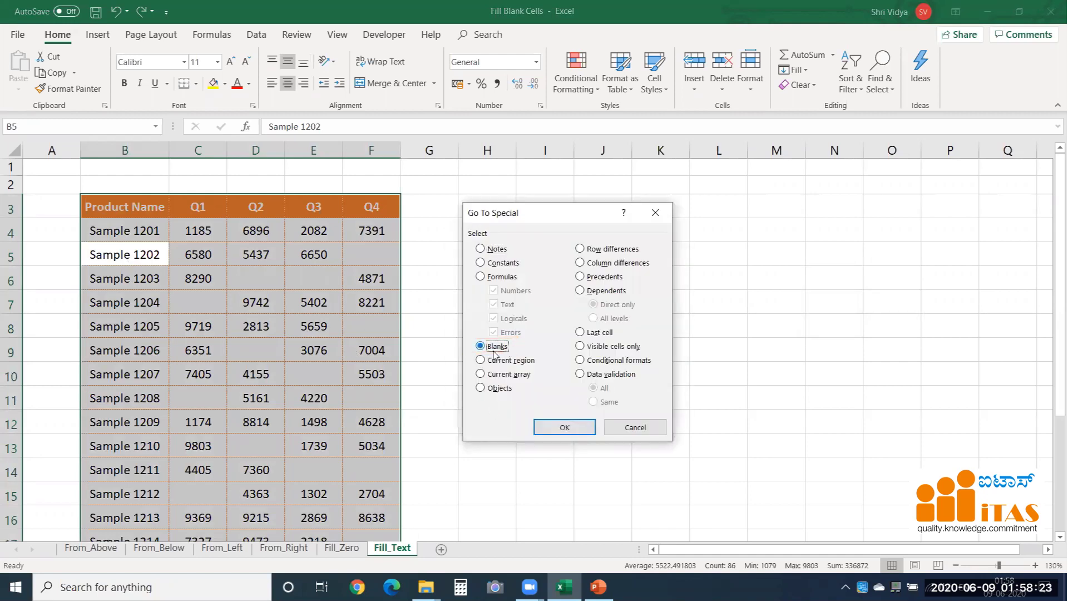
pyautogui.click(565, 427)
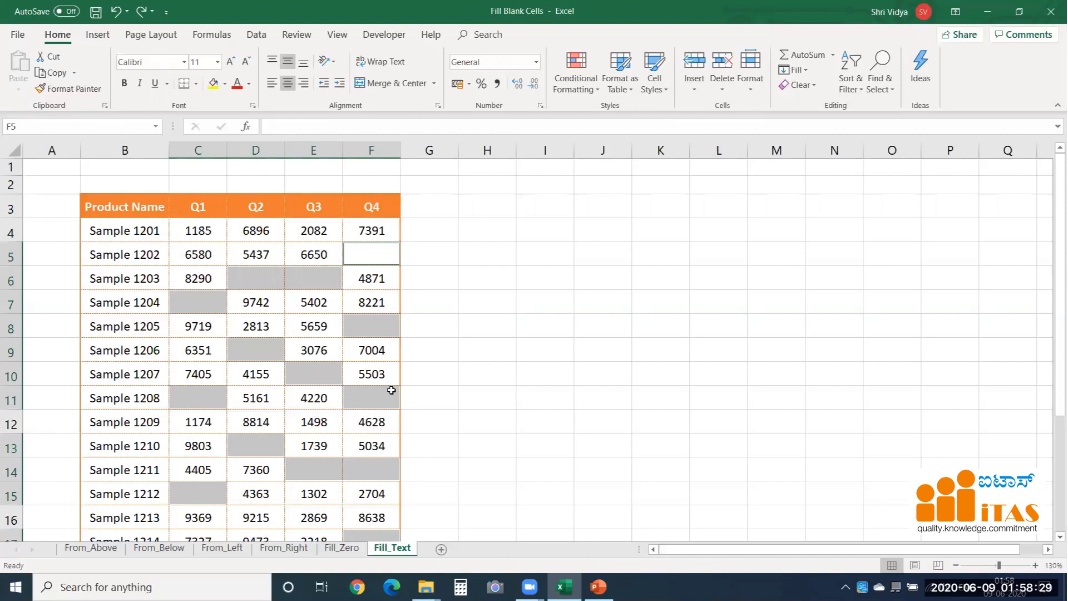
# Step: Fill all the selected blank quarter cells on the Fill_Text sheet with the text NA and check the rest of the table
pyautogui.write('NA')
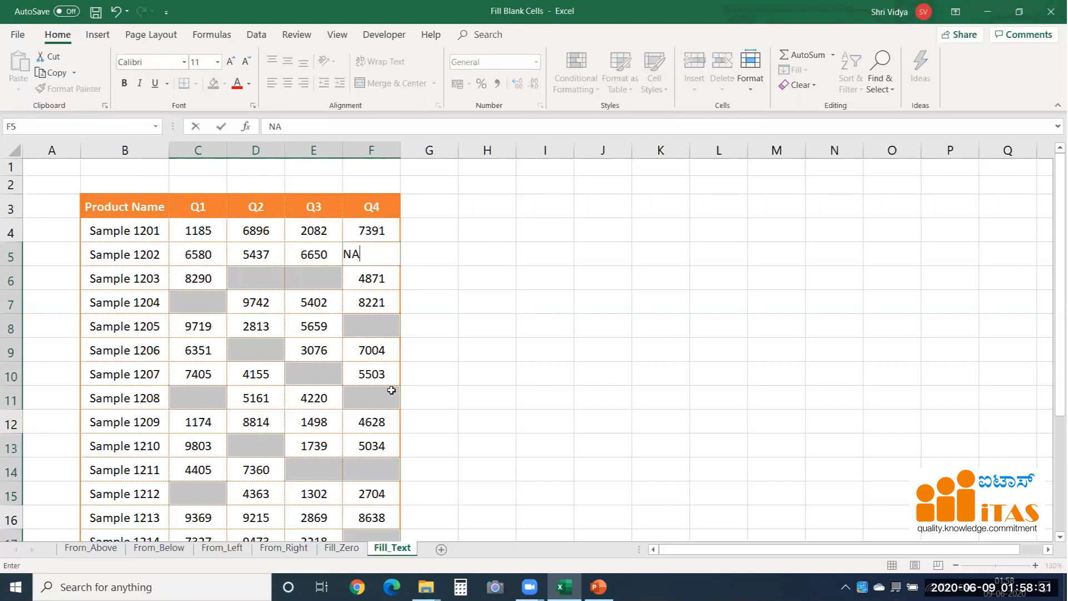
pyautogui.hotkey('ctrl', 'Return')
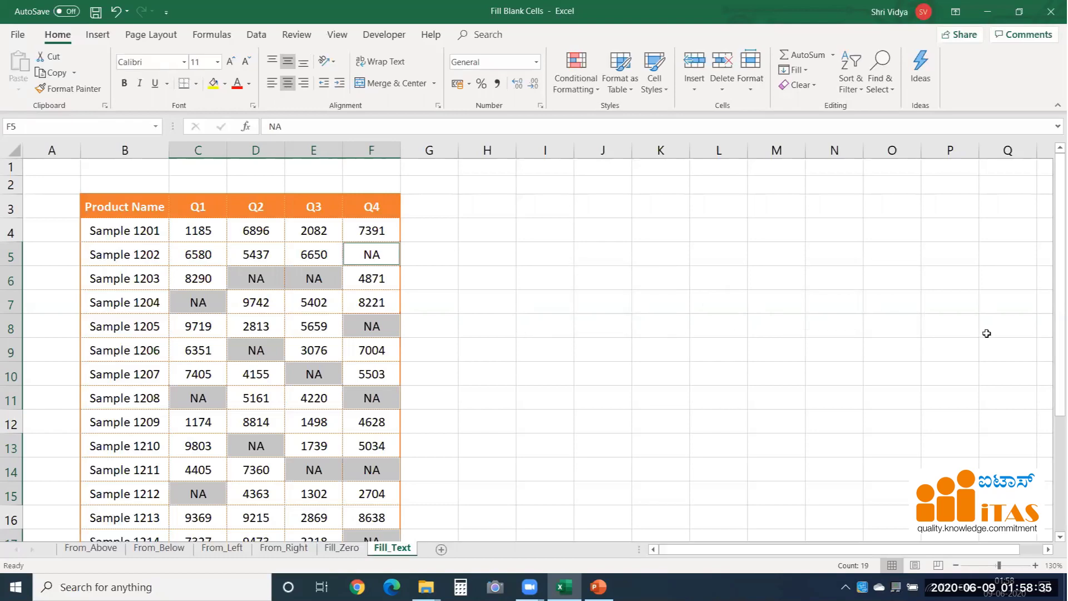
pyautogui.moveTo(1052, 325); pyautogui.dragTo(1051, 401)
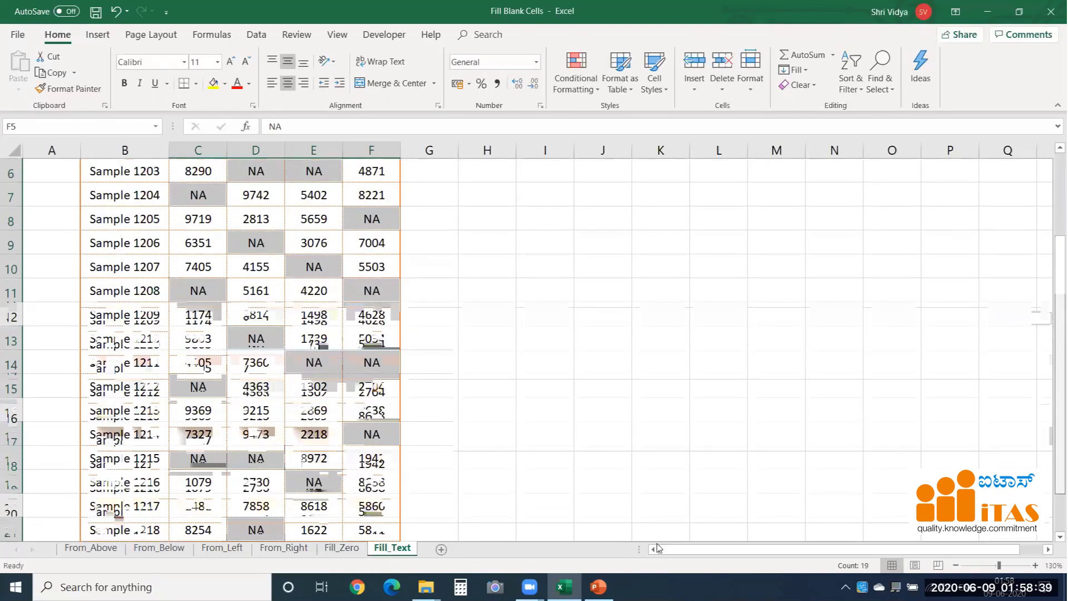